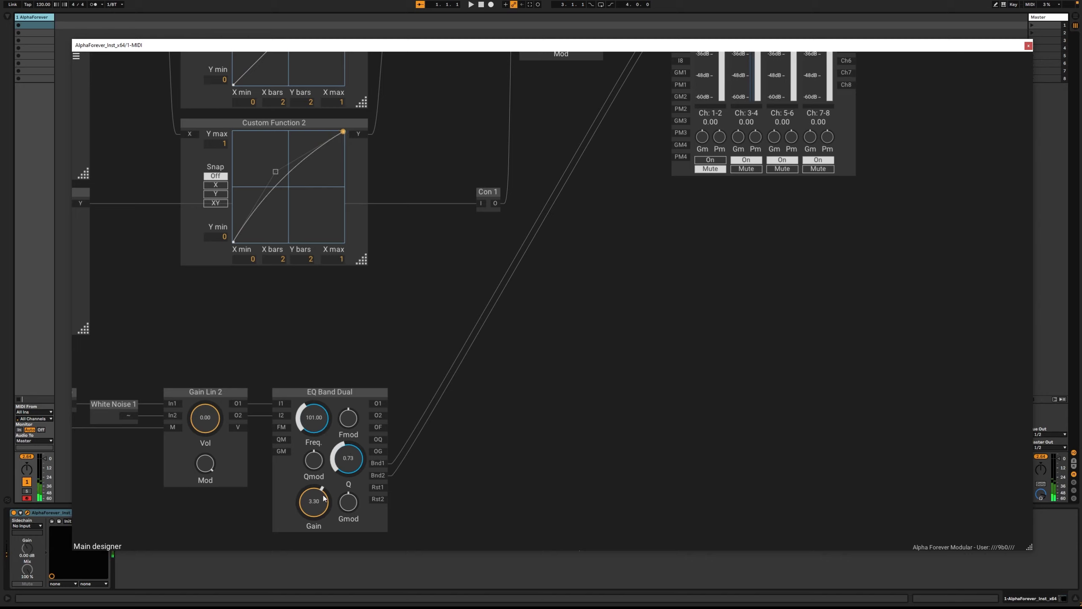
Raise the gain of EQ Band Dual to 6.30 and unmute channels 1-2 on Mixer 4 Stereo.
drag(325, 518, 340, 475)
scroll(532, 401, down, 2)
drag(574, 326, 521, 462)
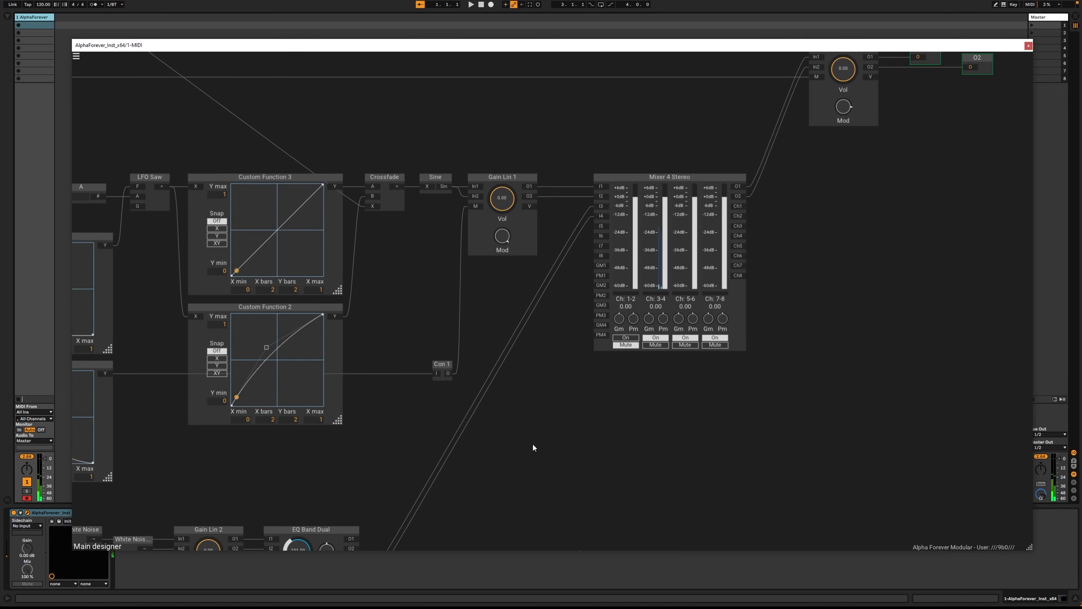
click(626, 338)
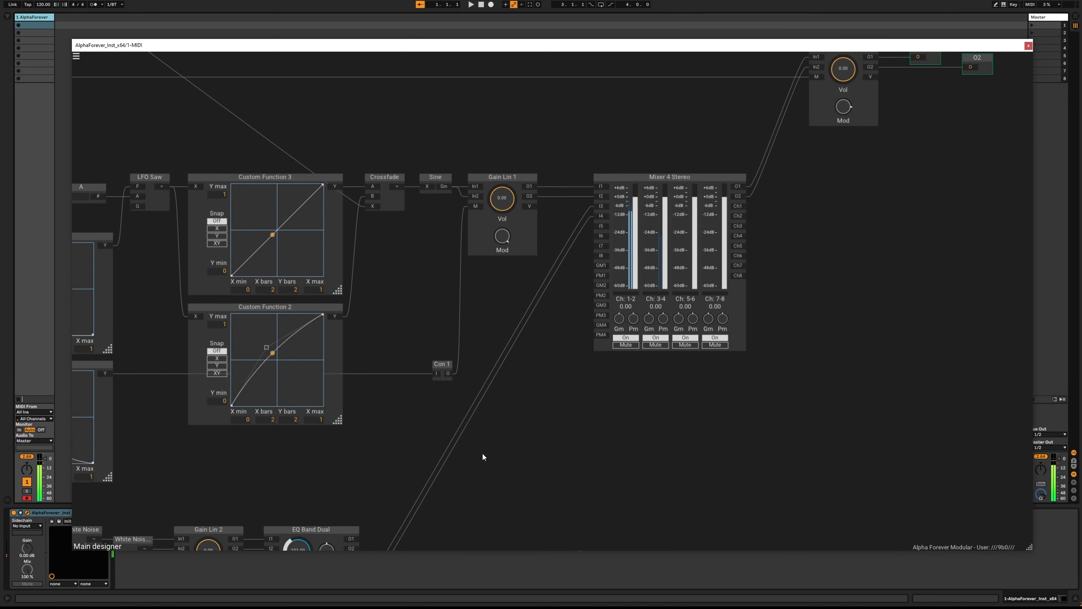
Set the Q of EQ Band Dual to 3.61.
drag(382, 531, 442, 435)
mouse_move(387, 486)
mouse_down()
mouse_move(404, 467)
mouse_move(395, 491)
mouse_up()
Briefly mute channels 3-4 on Mixer 4 Stereo and re-enable them to compare the sound.
drag(170, 424, 515, 396)
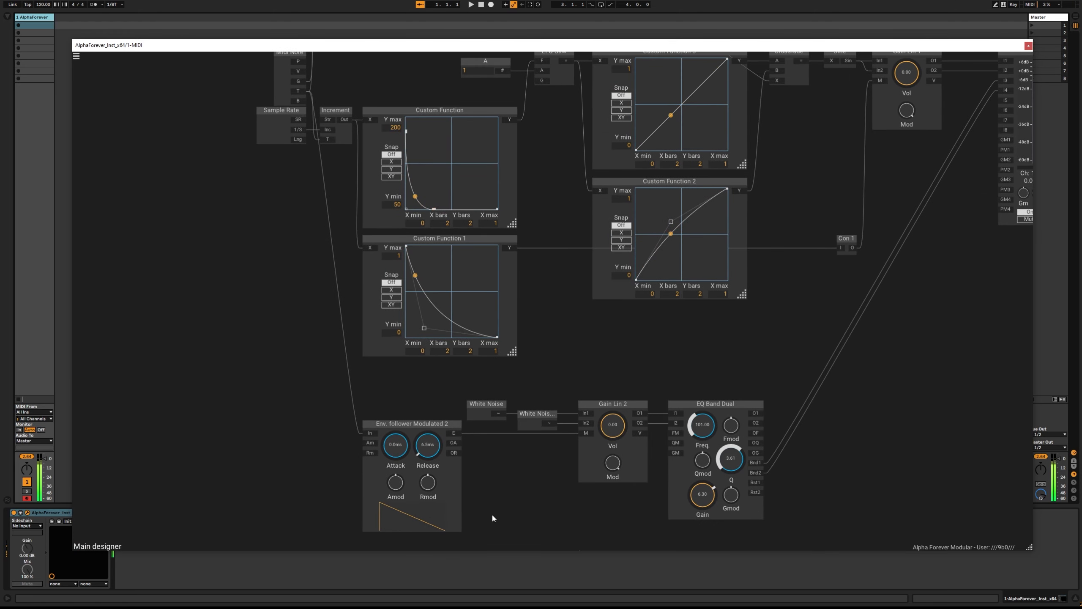
drag(536, 484, 638, 361)
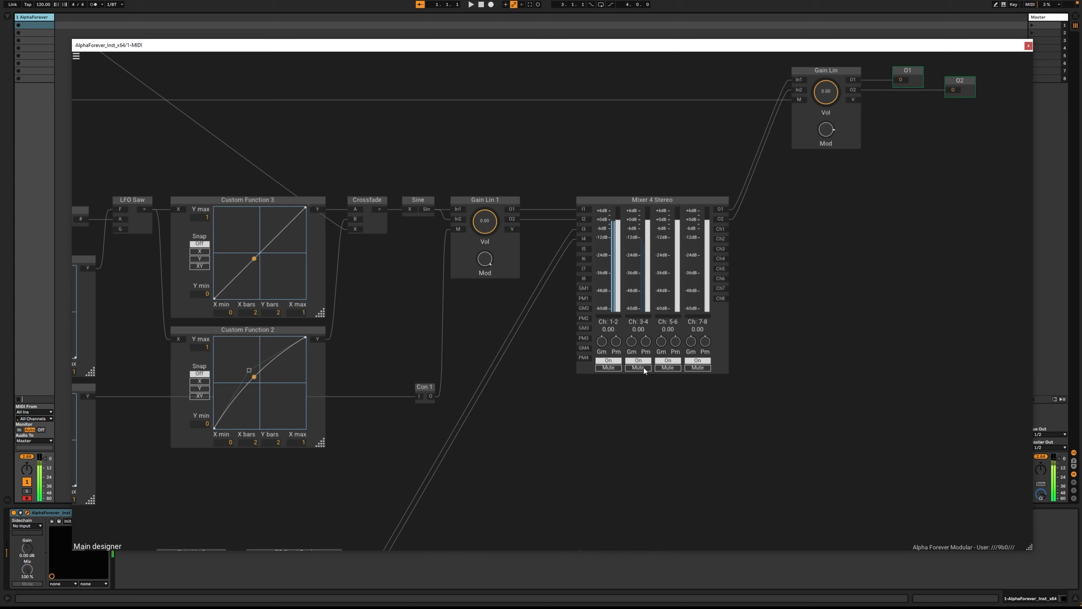
click(643, 368)
click(644, 365)
Connect the T output of Midi Note to the G input of LFO Saw.
drag(509, 367, 797, 437)
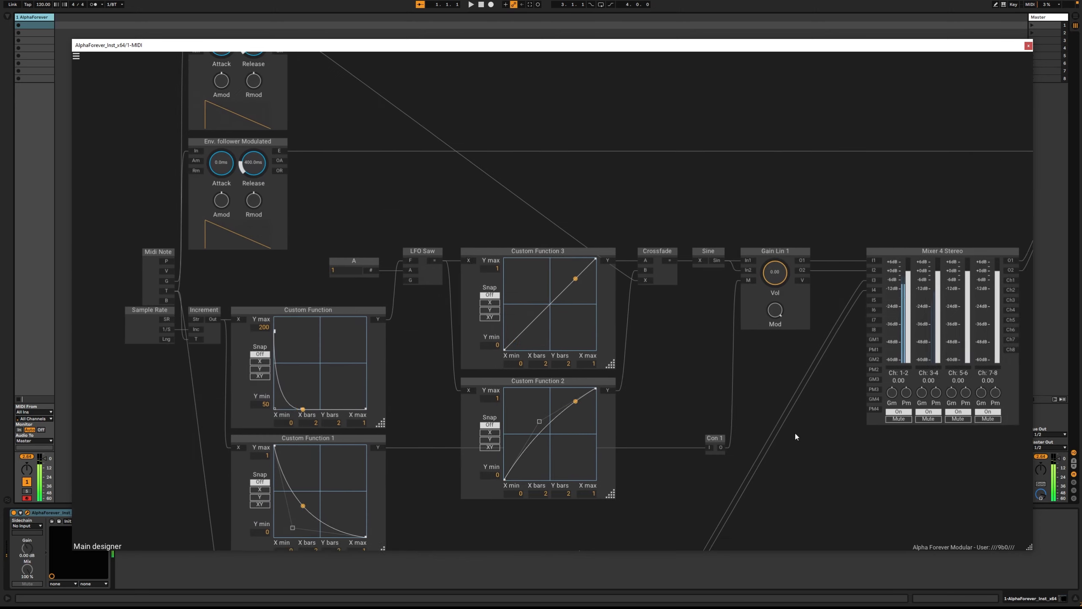
drag(241, 293, 458, 281)
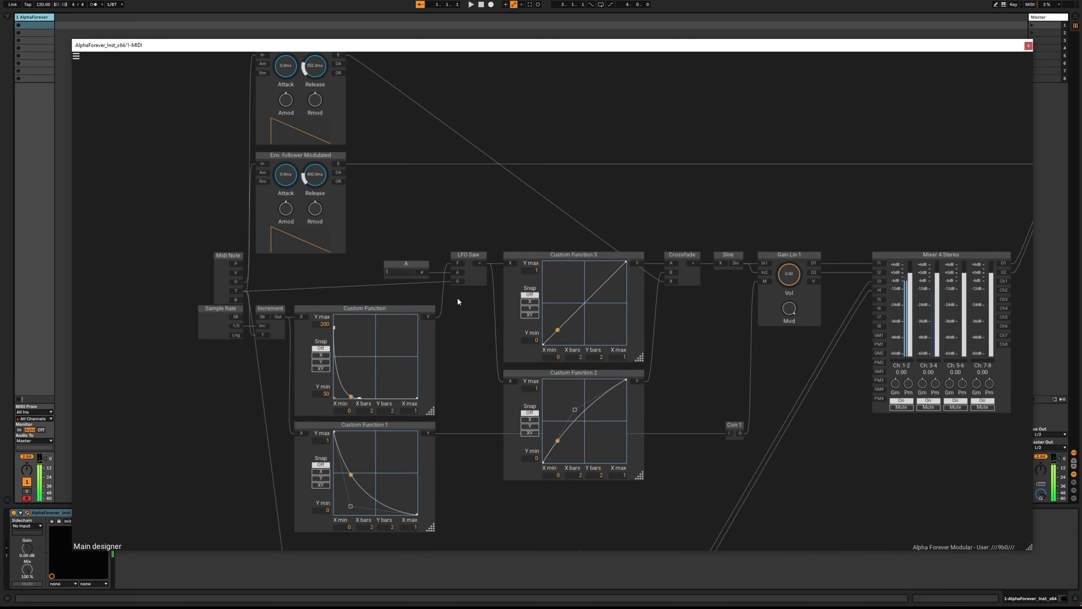
Set the release of Env. follower Modulated 2 to 13.5 ms.
scroll(465, 348, down, 5)
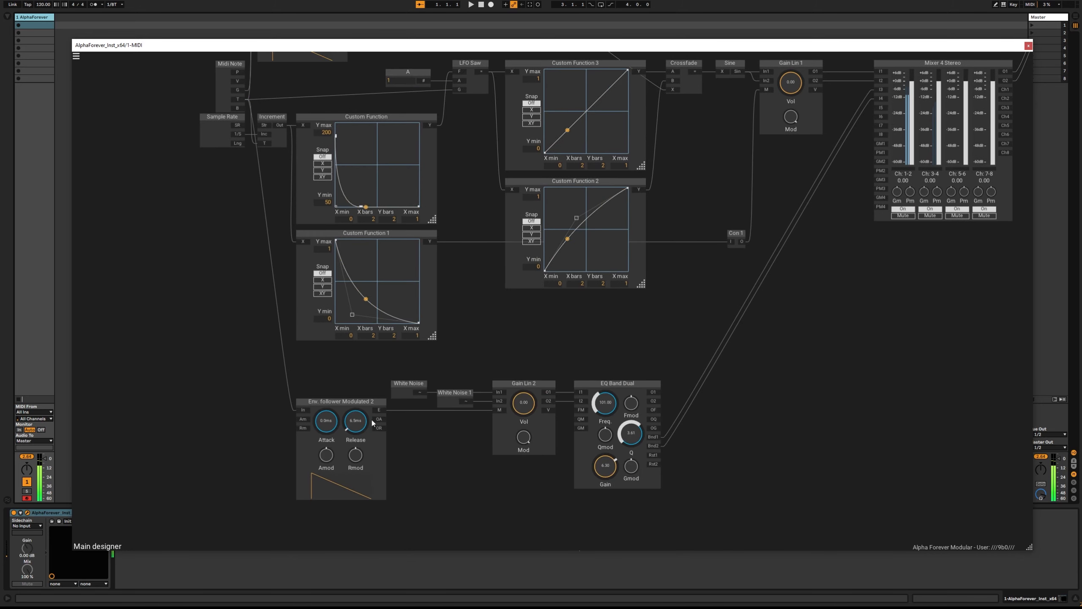
drag(372, 385, 384, 339)
drag(363, 404, 326, 399)
Duplicate Env. follower Modulated 2 and place the copy directly beneath the original.
scroll(394, 348, down, 3)
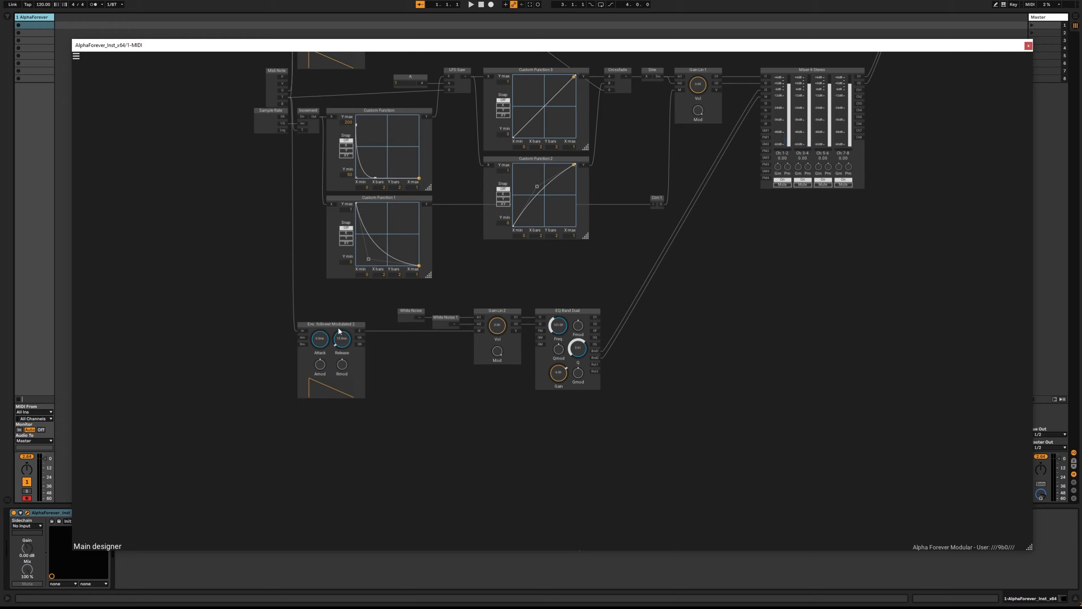
click(339, 328)
key(ctrl+c)
key(ctrl+v)
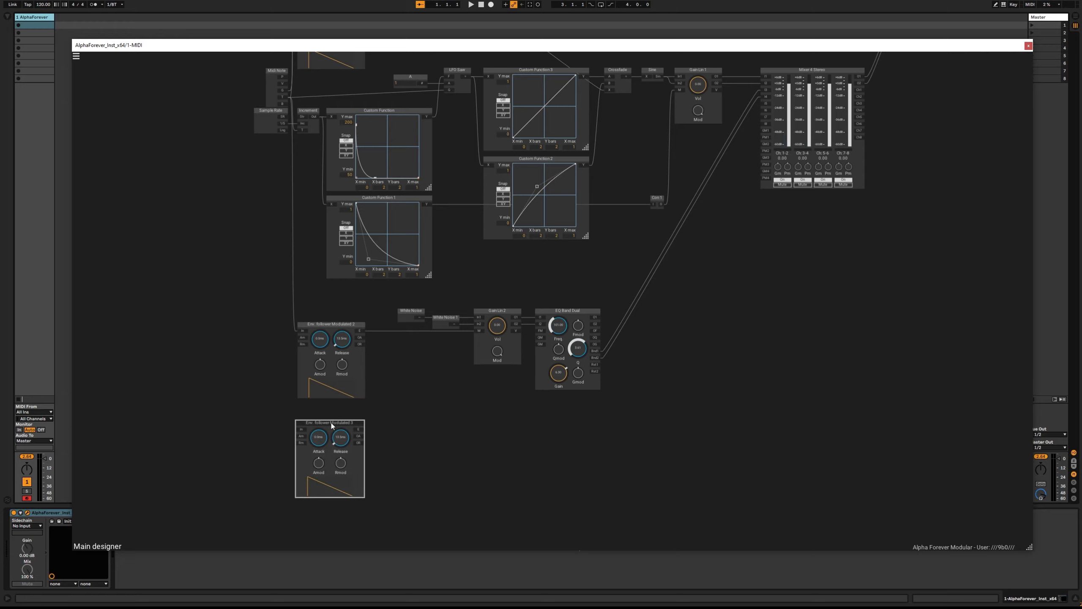
drag(331, 422, 397, 399)
key(l)
drag(395, 353, 411, 404)
Connect the T output of Midi Note to the copied envelope follower's input and set that follower's release to 711.8 ms.
click(302, 145)
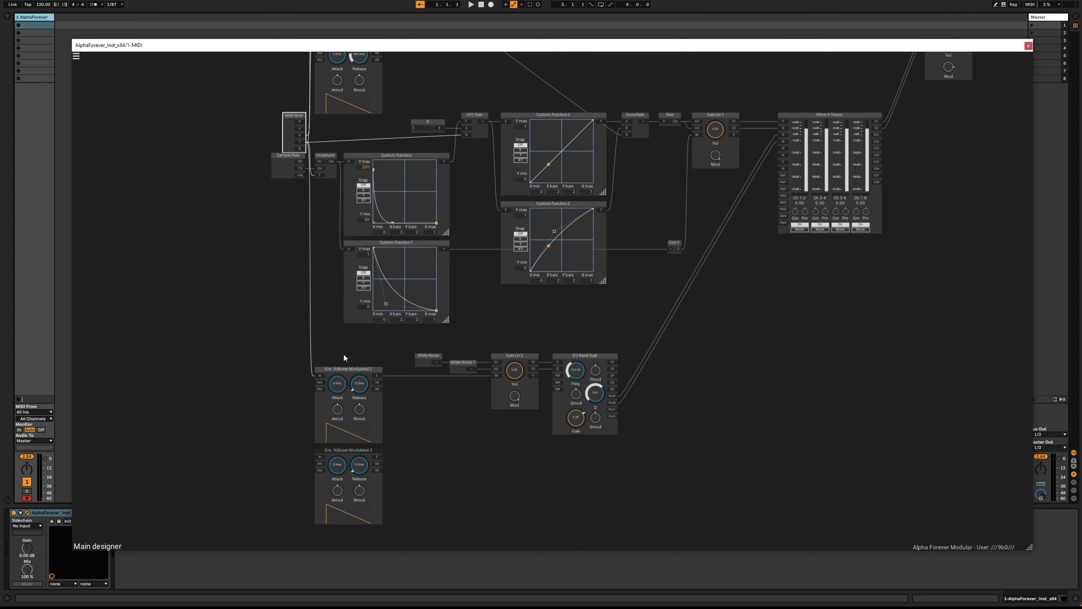
drag(301, 147, 317, 456)
scroll(433, 435, down, 1)
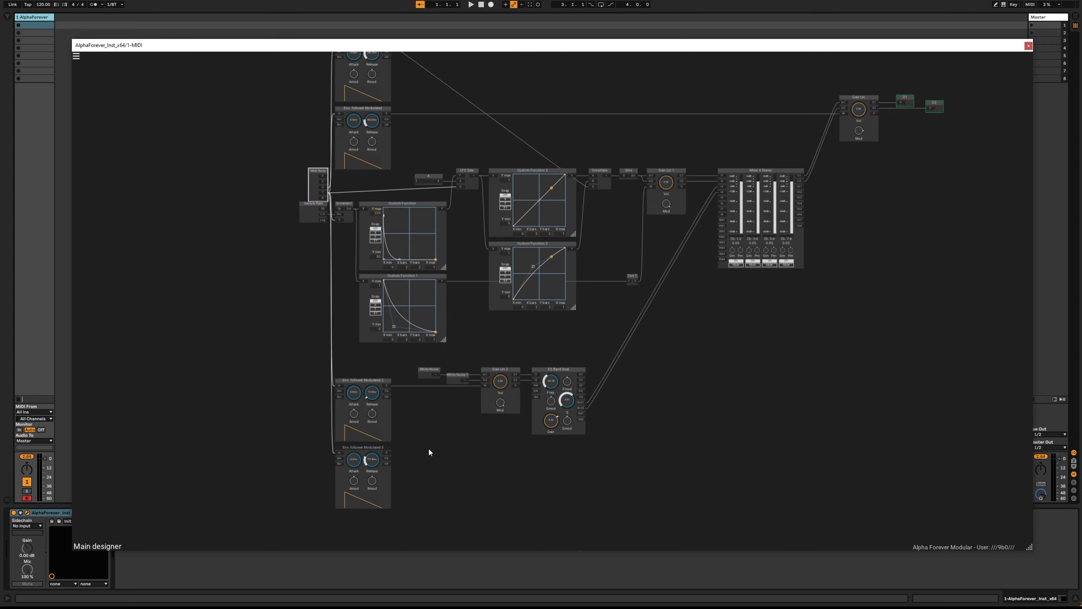
Add a Mixer 4 Lin module between the two lower envelope followers and Gain Lin 2.
scroll(429, 448, up, 5)
right_click(409, 396)
click(384, 358)
right_click(394, 362)
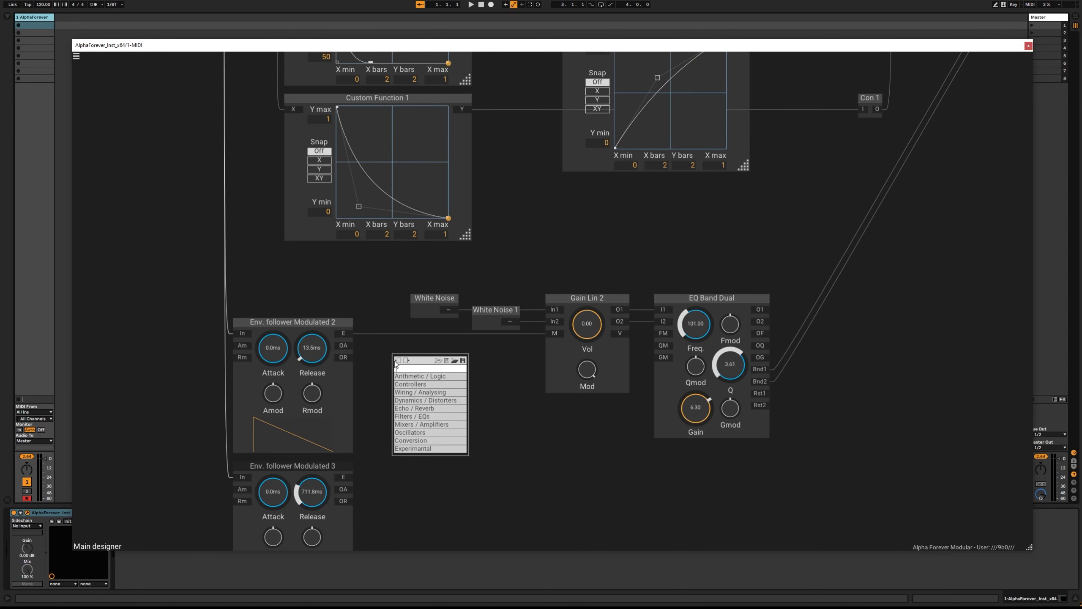
text(mixer)
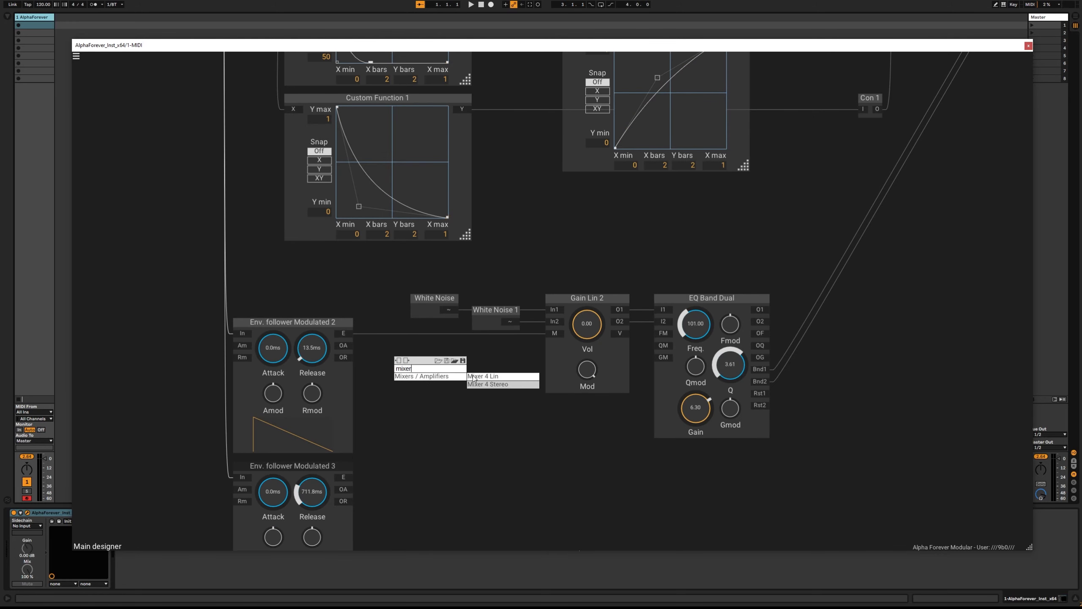
click(474, 377)
drag(396, 355, 403, 364)
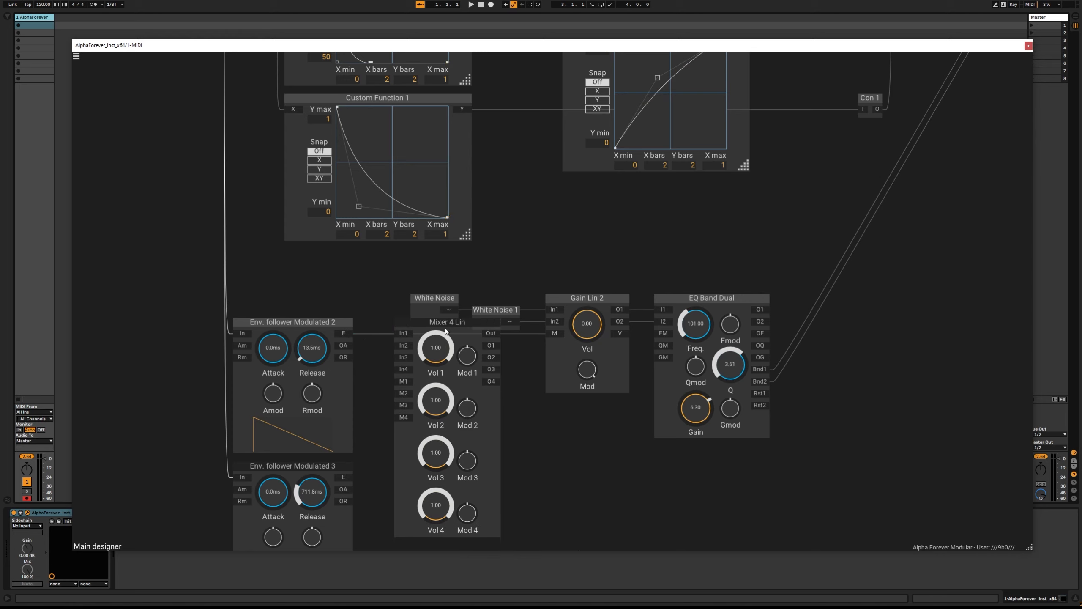
drag(444, 323, 412, 323)
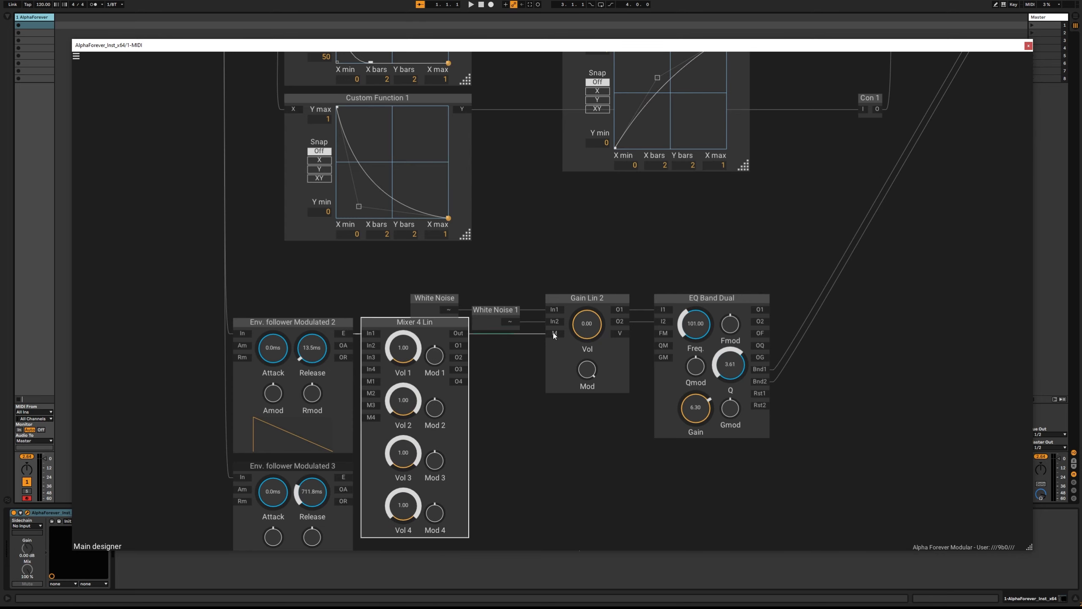
Route both lower envelope followers through Mixer 4 Lin into Gain Lin 2's M input, and nudge the mixer and White Noise modules into place.
scroll(477, 363, down, 3)
drag(413, 376, 507, 400)
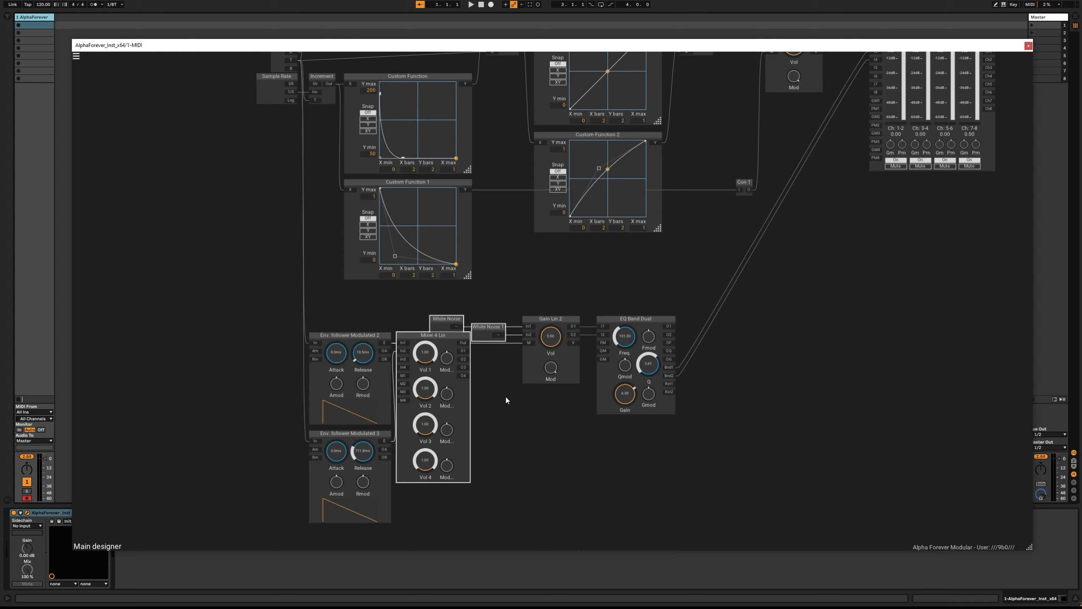
drag(493, 325, 496, 326)
click(448, 319)
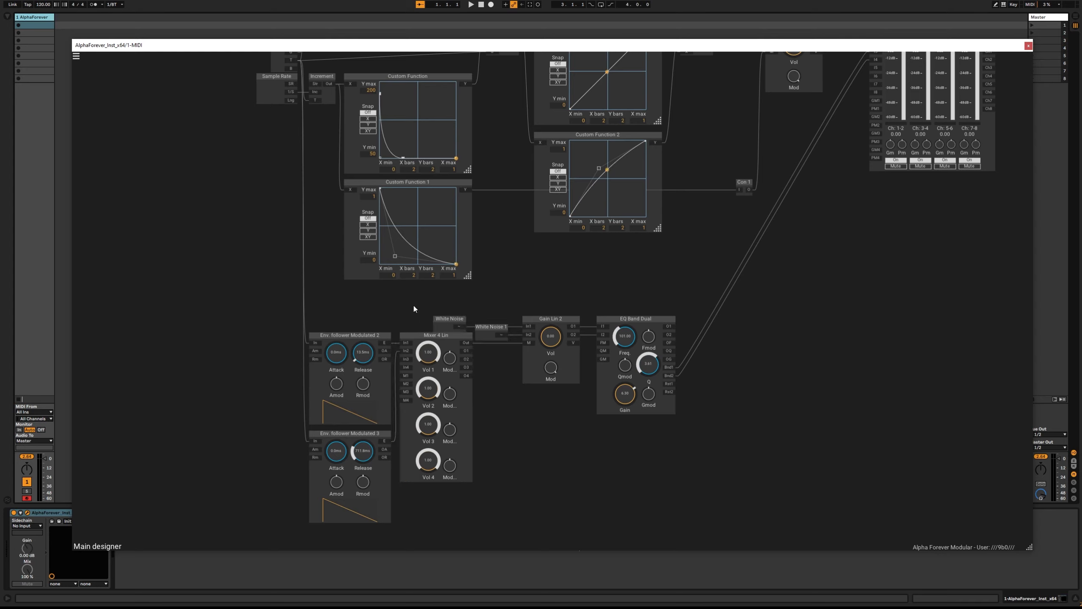
mouse_move(375, 293)
mouse_down()
mouse_move(452, 442)
mouse_move(495, 474)
mouse_up()
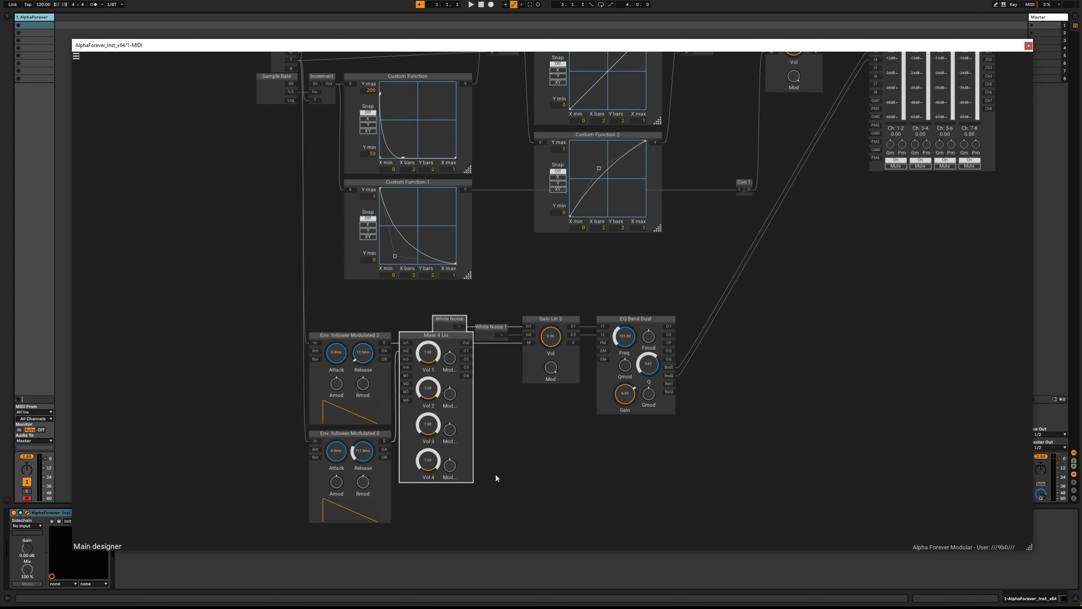
click(517, 434)
Set Vol 2 of Mixer 4 Lin to 0.03, and EQ Band Dual's frequency to 70.05 and Q to 0.28.
scroll(475, 403, up, 4)
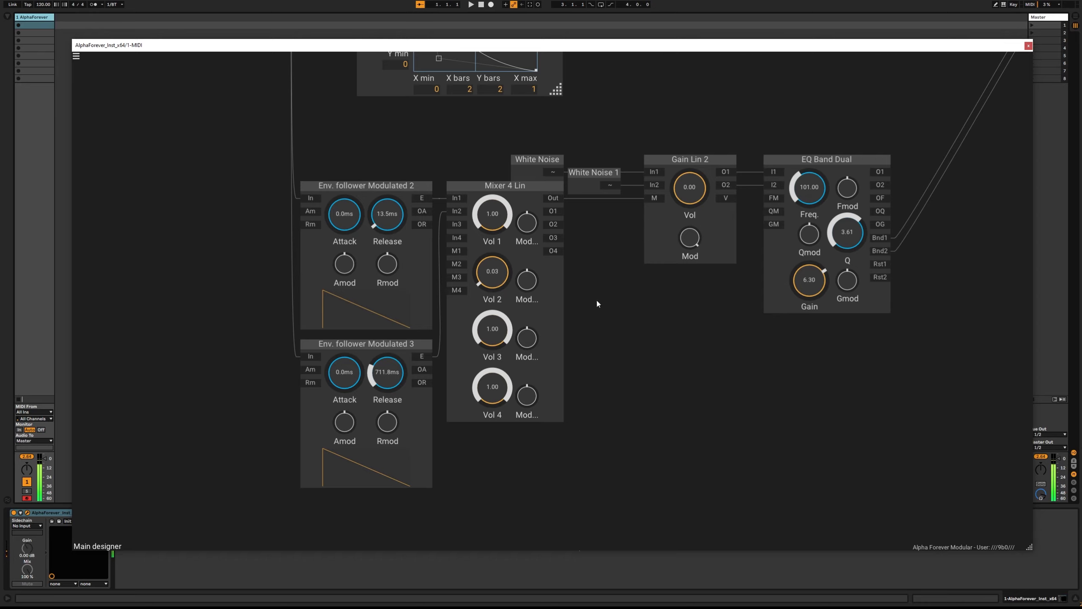
drag(745, 262, 578, 323)
drag(644, 254, 679, 310)
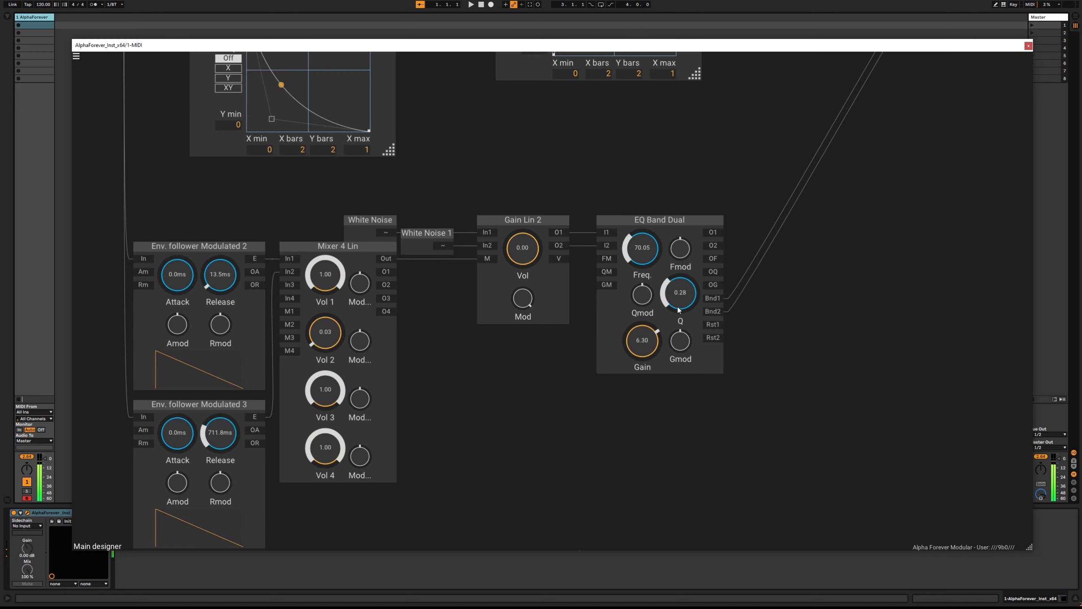
Mute channels 1-2 on Mixer 4 Stereo, raise EQ Band Dual's gain to 15.00 and readjust its Q and frequency.
drag(771, 272, 549, 361)
scroll(549, 361, down, 3)
drag(662, 341, 540, 454)
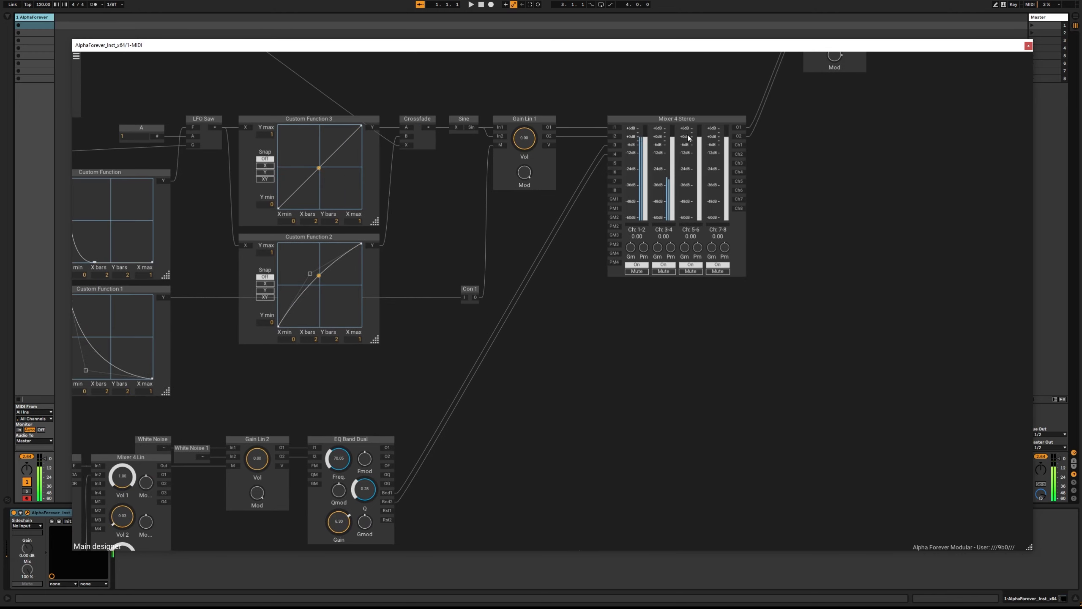
click(635, 271)
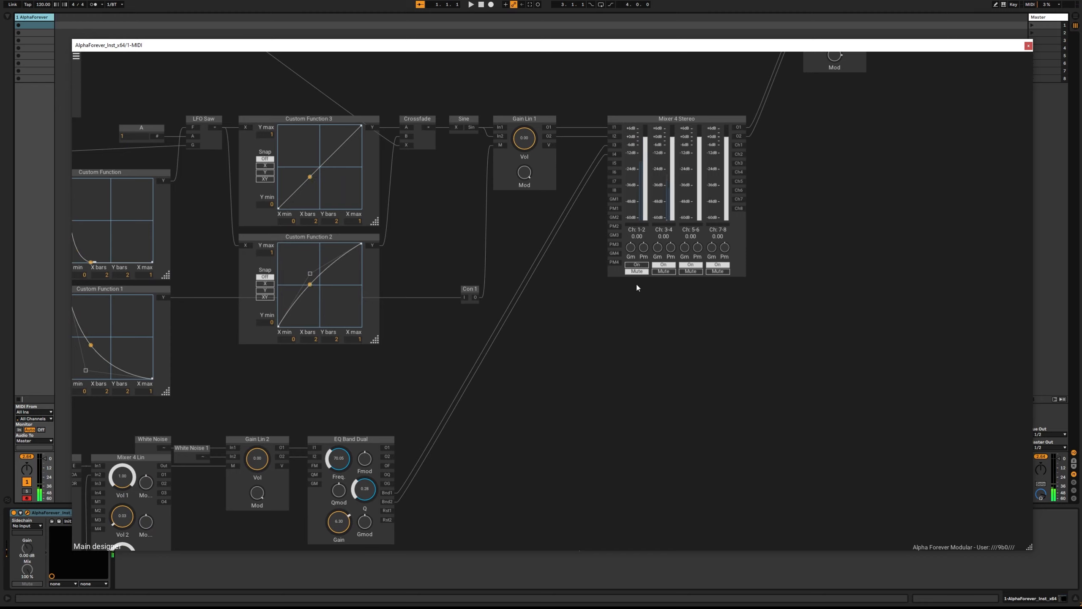
drag(339, 522, 369, 485)
mouse_move(366, 489)
mouse_down()
mouse_move(370, 508)
mouse_move(375, 490)
mouse_up()
drag(353, 455, 377, 482)
scroll(489, 407, down, 4)
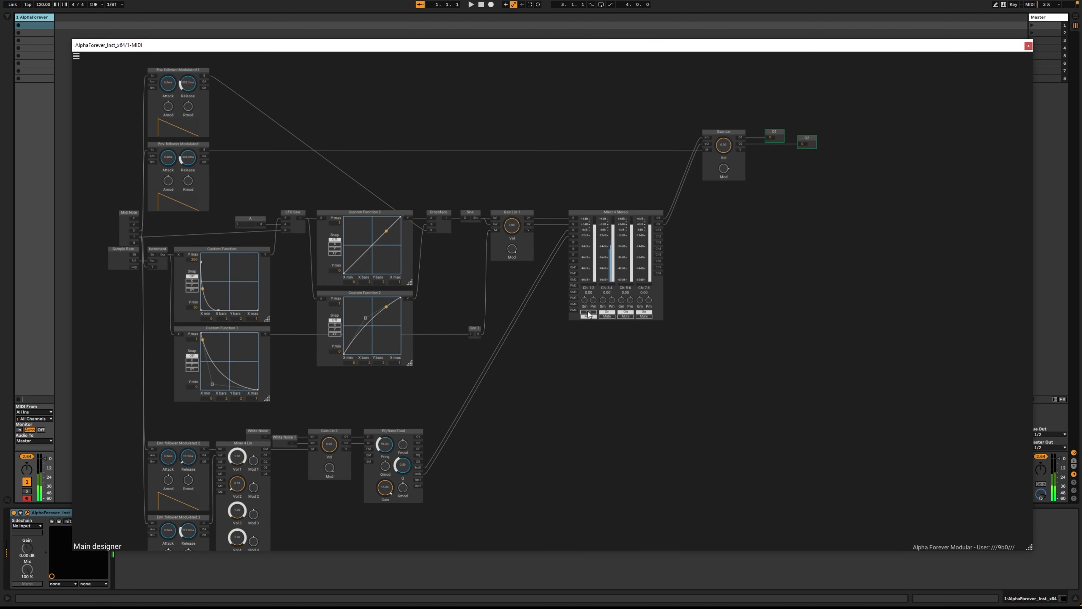
Unmute channels 1-2 on Mixer 4 Stereo and lower their fader to -0.92.
click(588, 313)
drag(597, 229, 597, 225)
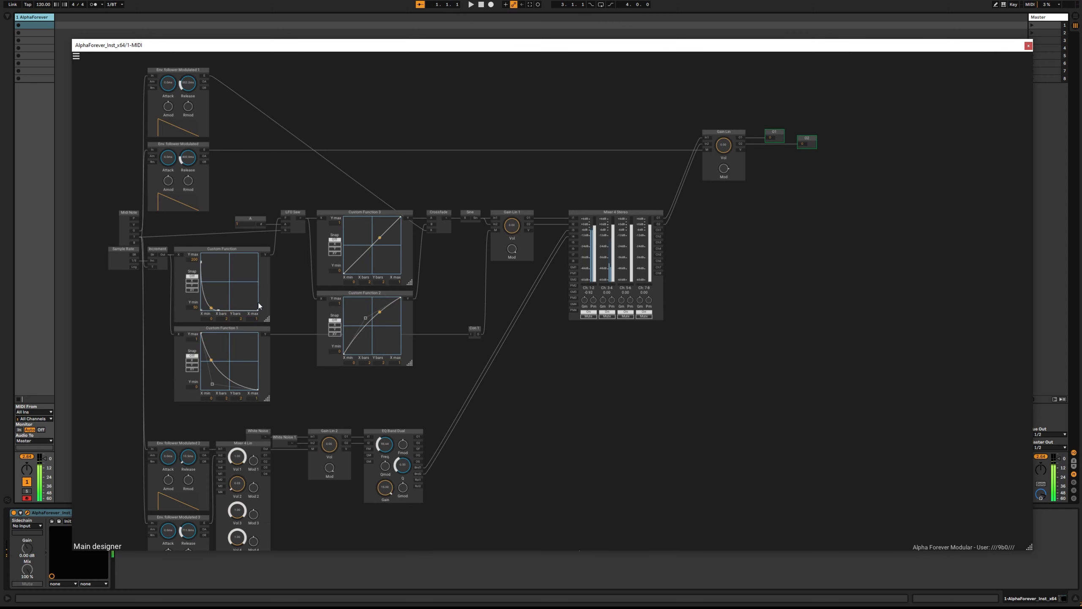
Try a steeper, shorter decay in Custom Function 1 by pulling its curve handle toward the origin and moving its end point earlier.
scroll(285, 379, up, 2)
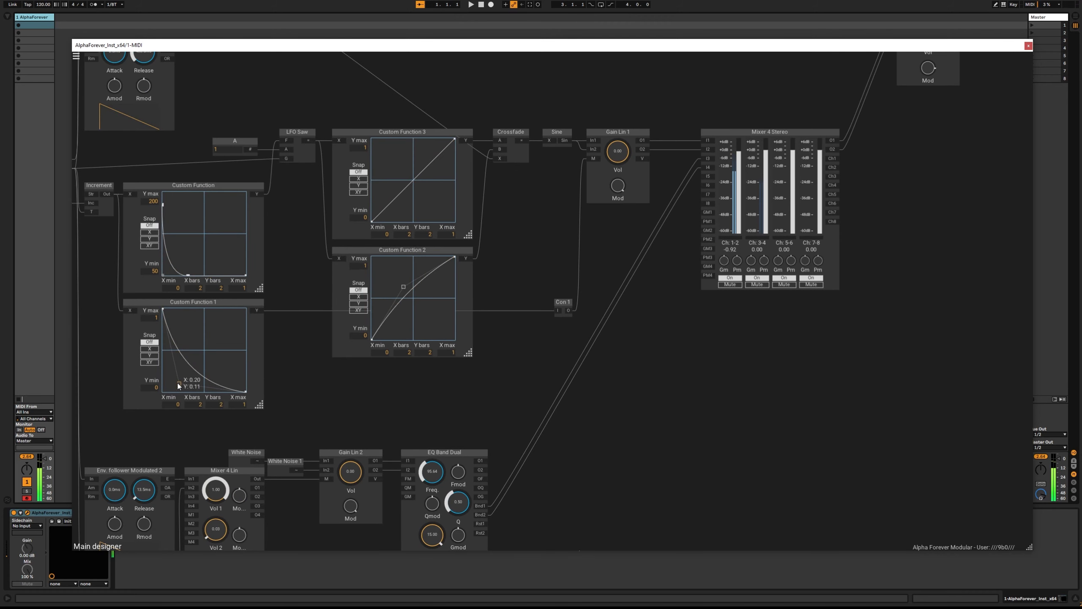
drag(178, 384, 158, 394)
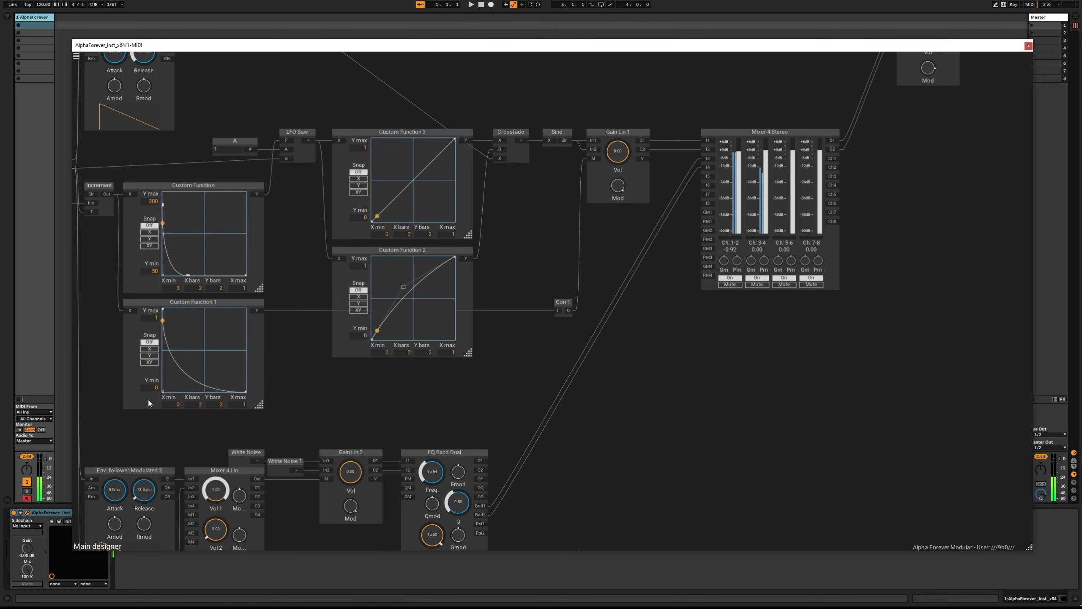
click(238, 391)
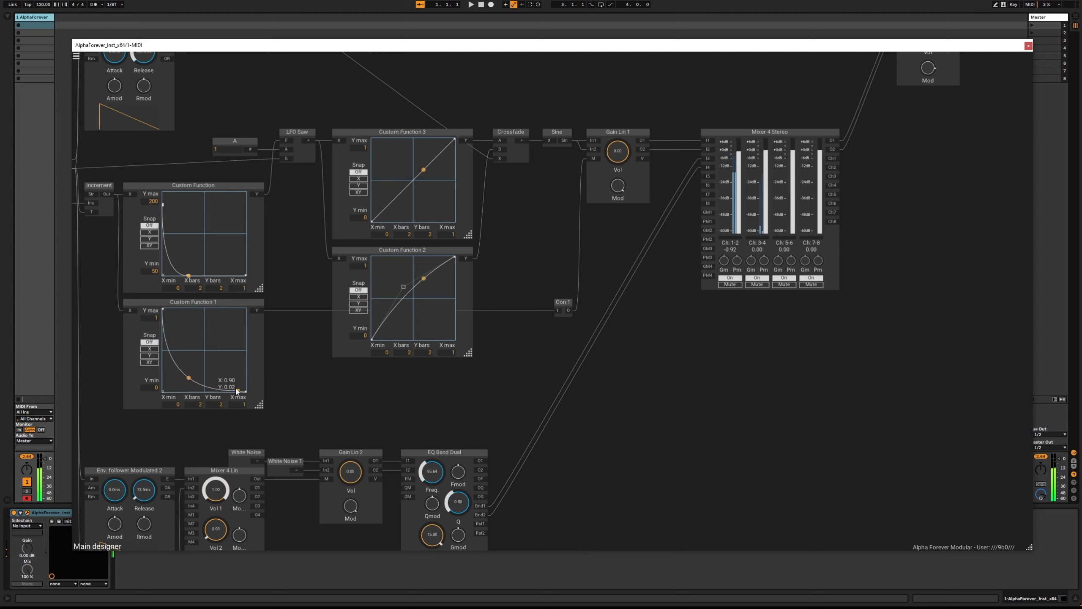
drag(238, 391, 216, 391)
Lower the start point of Custom Function to about 110 and move its end point toward X max for a longer decay.
mouse_move(188, 275)
mouse_down()
mouse_move(213, 279)
mouse_move(197, 278)
mouse_up()
drag(164, 205, 163, 244)
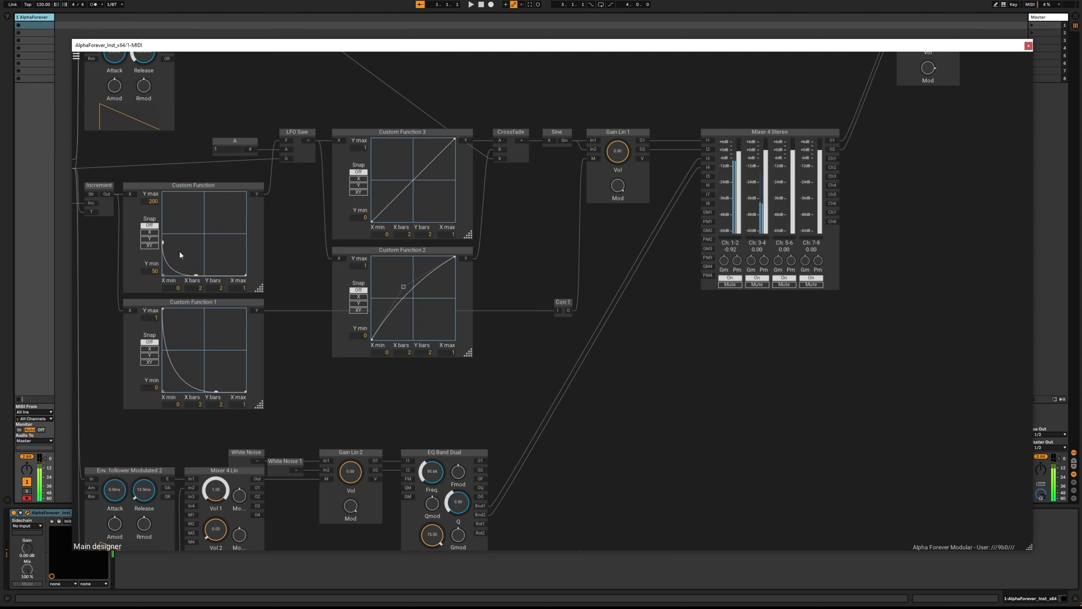
drag(196, 276, 229, 276)
Extend Custom Function 1's end point to X max with a shallower curve, and lower Custom Function's start point with its handle near X 0.25.
drag(214, 393, 246, 391)
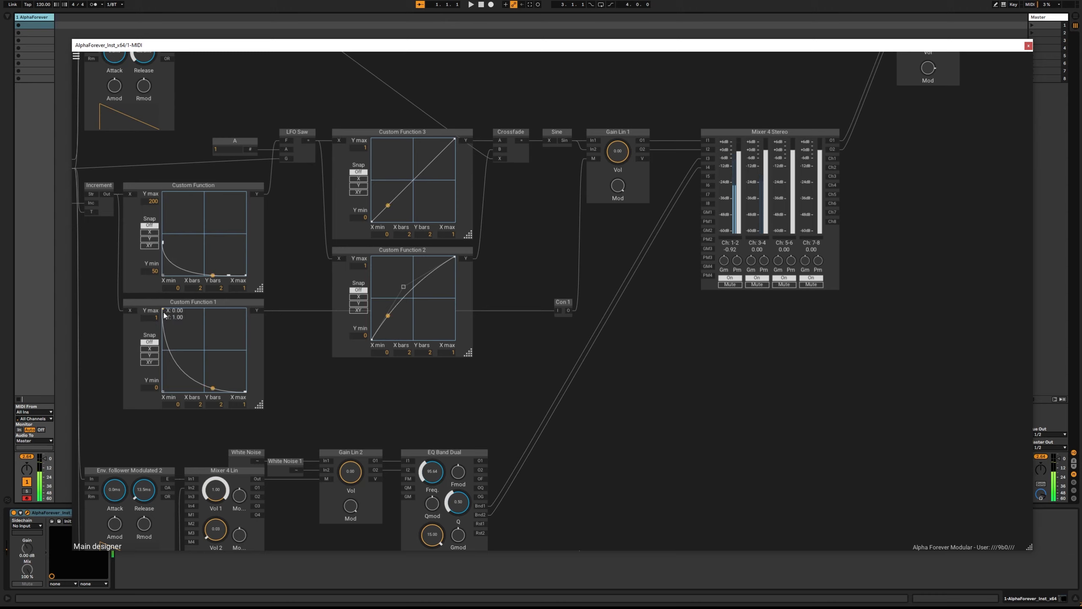
drag(162, 392, 201, 371)
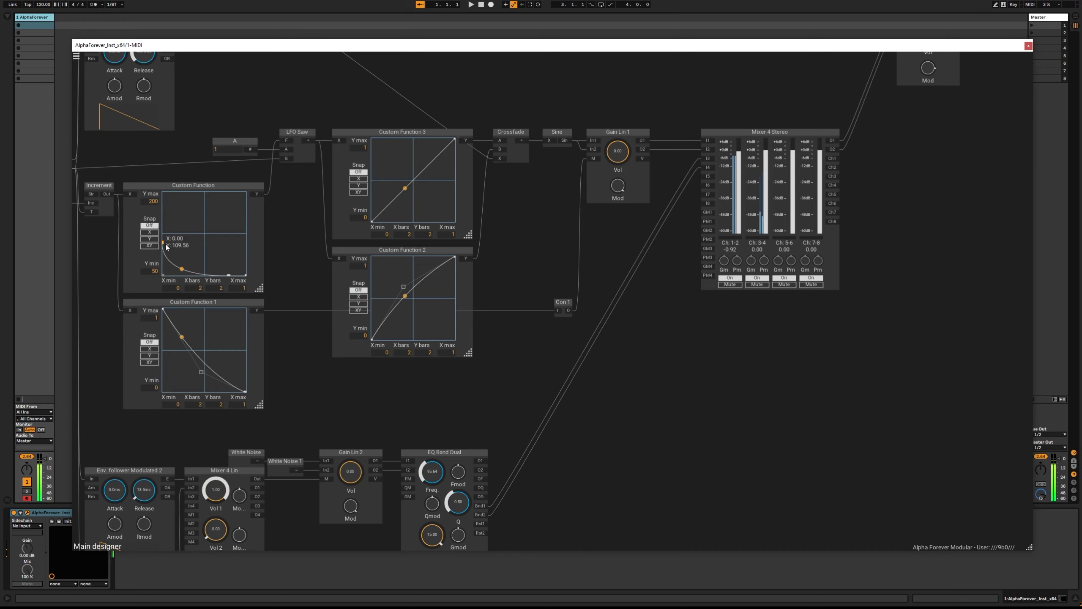
drag(163, 243, 163, 256)
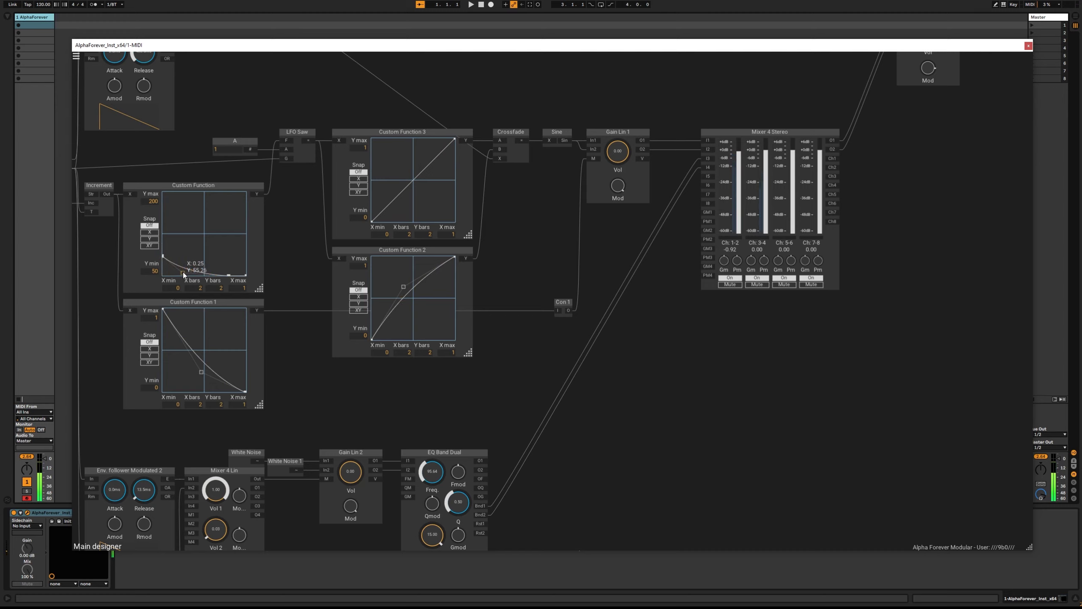
Lengthen the release times of Env. follower Modulated and Env. follower Modulated 1.
drag(248, 69, 289, 215)
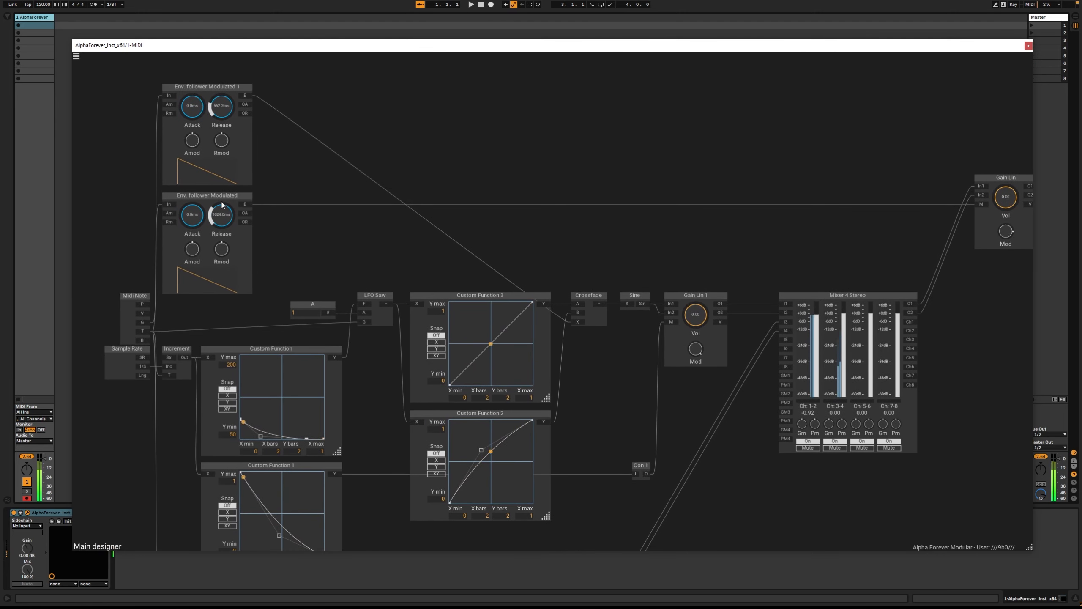
drag(219, 111, 225, 104)
Bow the curve of Custom Function 2 slightly further upward.
drag(336, 205, 284, 137)
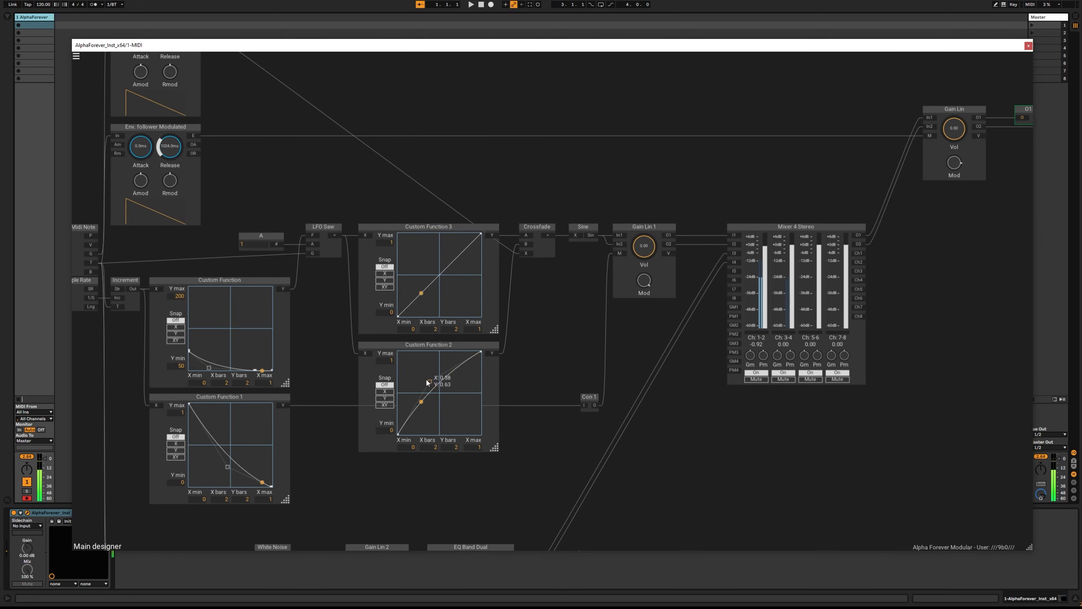
mouse_move(429, 381)
mouse_down()
mouse_move(440, 394)
mouse_move(430, 383)
mouse_up()
scroll(311, 361, down, 2)
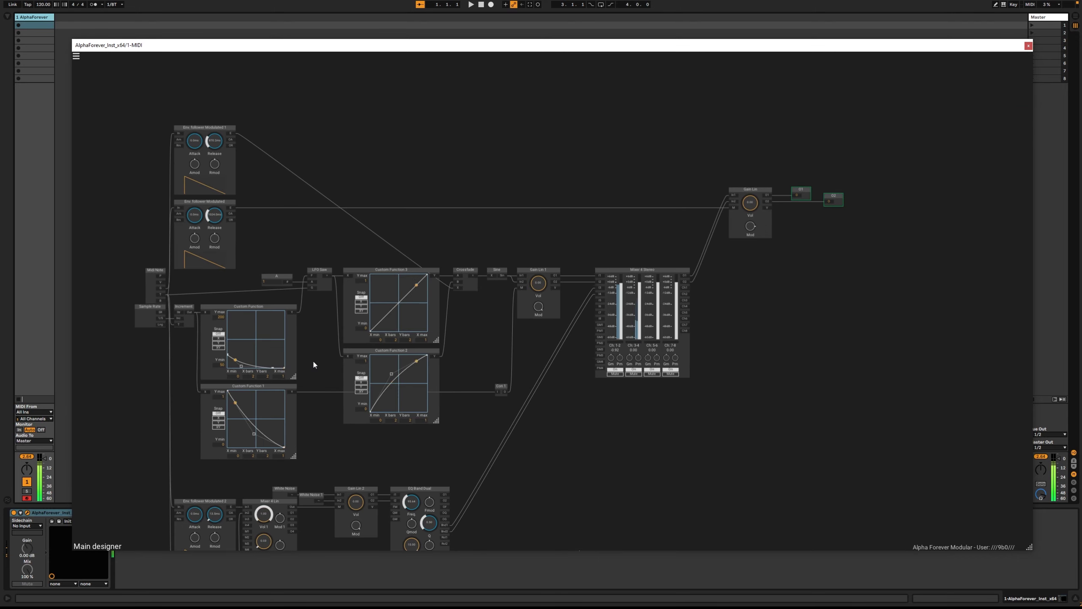
scroll(313, 365, down, 2)
drag(318, 401, 380, 315)
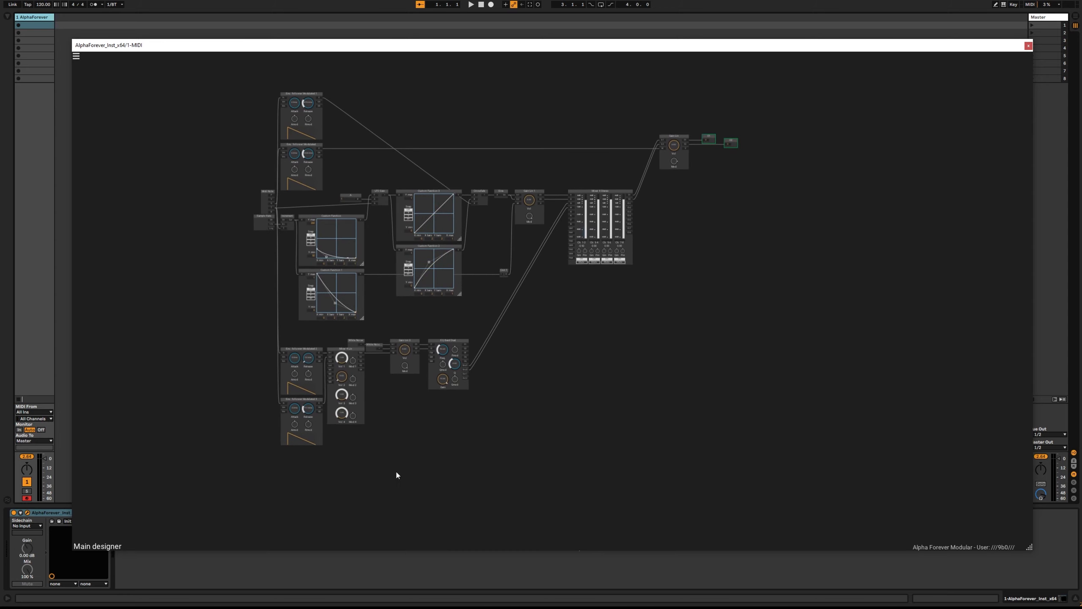
Add another modulated envelope follower below Env. follower Modulated 3 and feed its input from the same trigger source.
drag(396, 471, 414, 433)
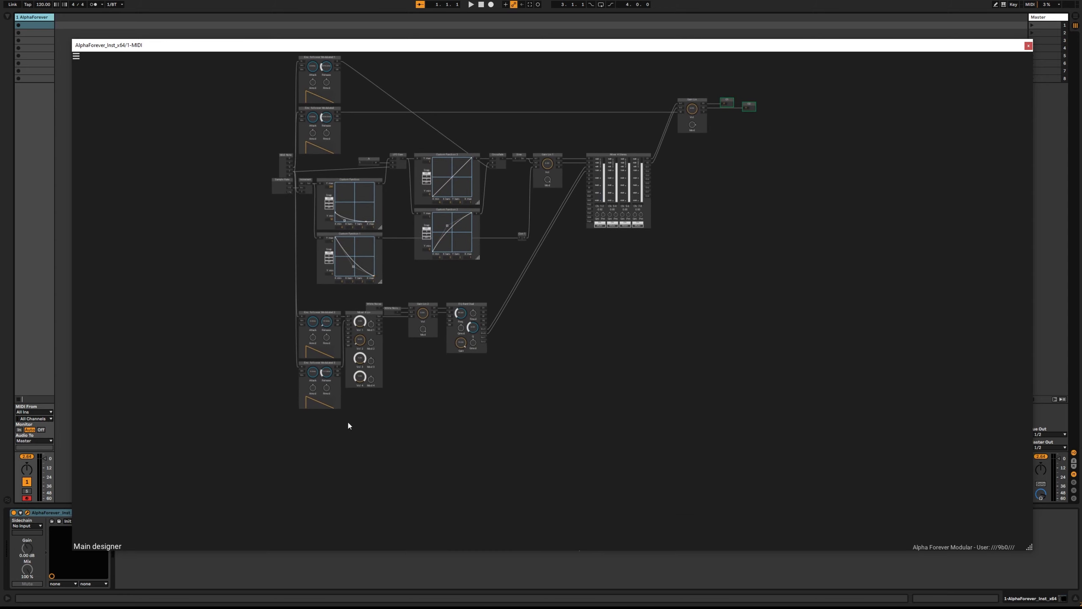
right_click(301, 444)
click(391, 461)
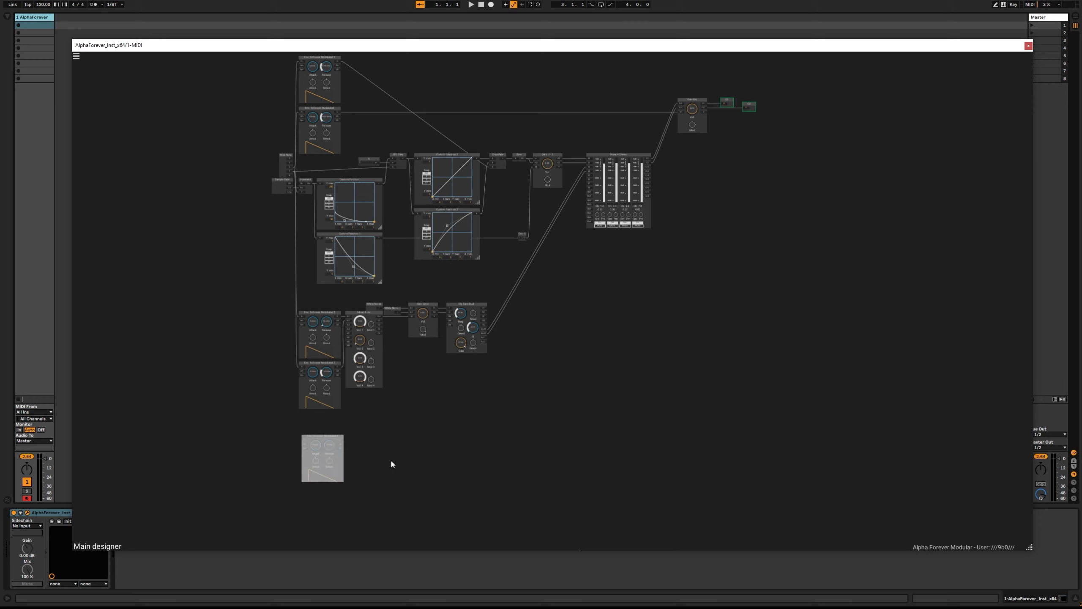
scroll(266, 222, up, 2)
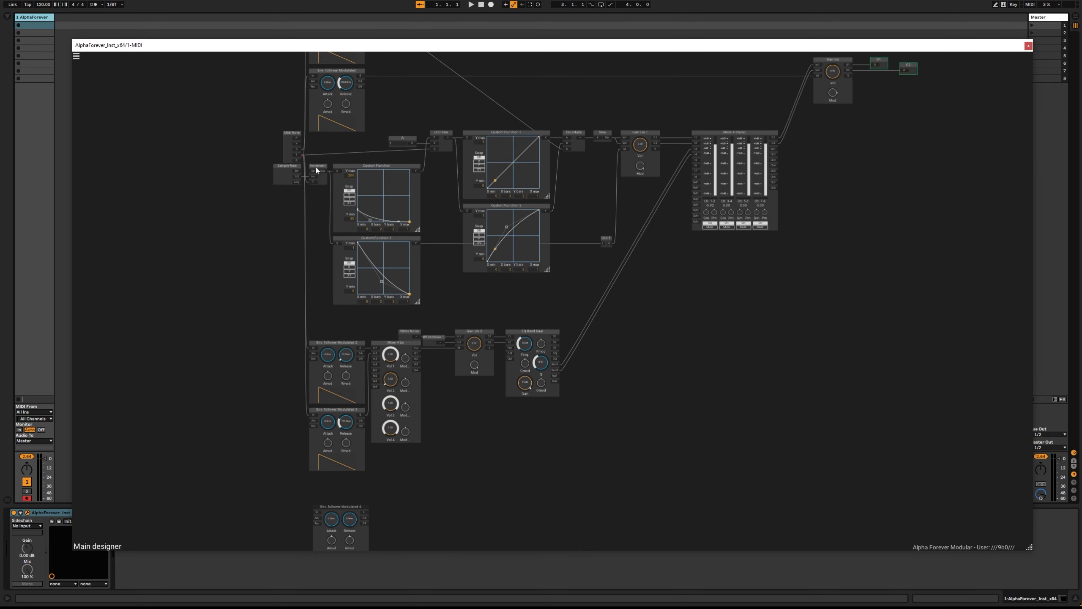
drag(307, 493, 330, 493)
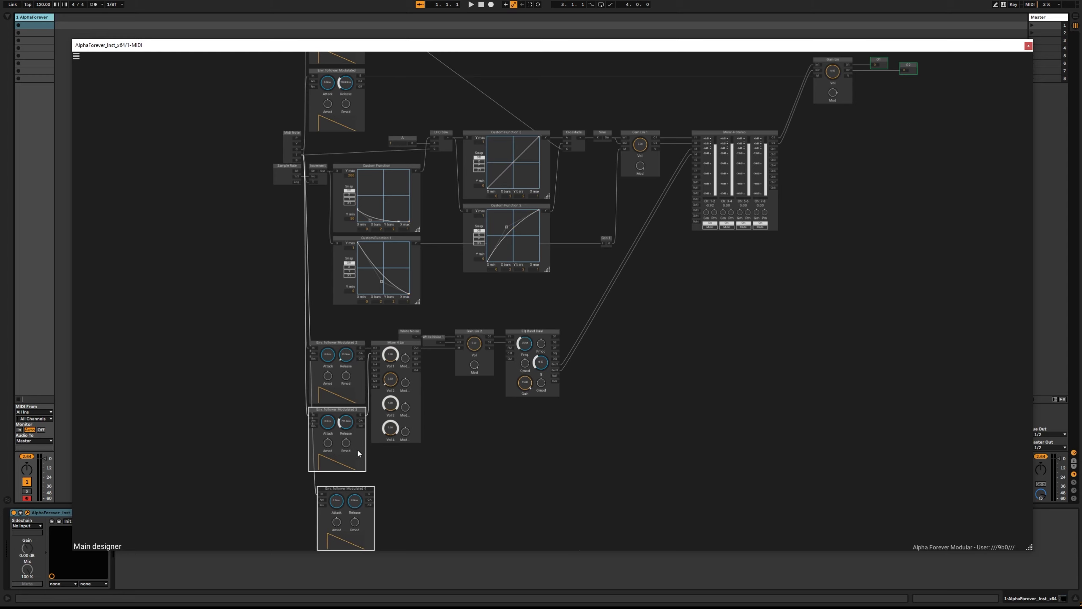
drag(383, 465, 368, 362)
Add a Filter SVF Modulated module beside Env. follower Modulated 4.
scroll(391, 388, up, 2)
double_click(391, 387)
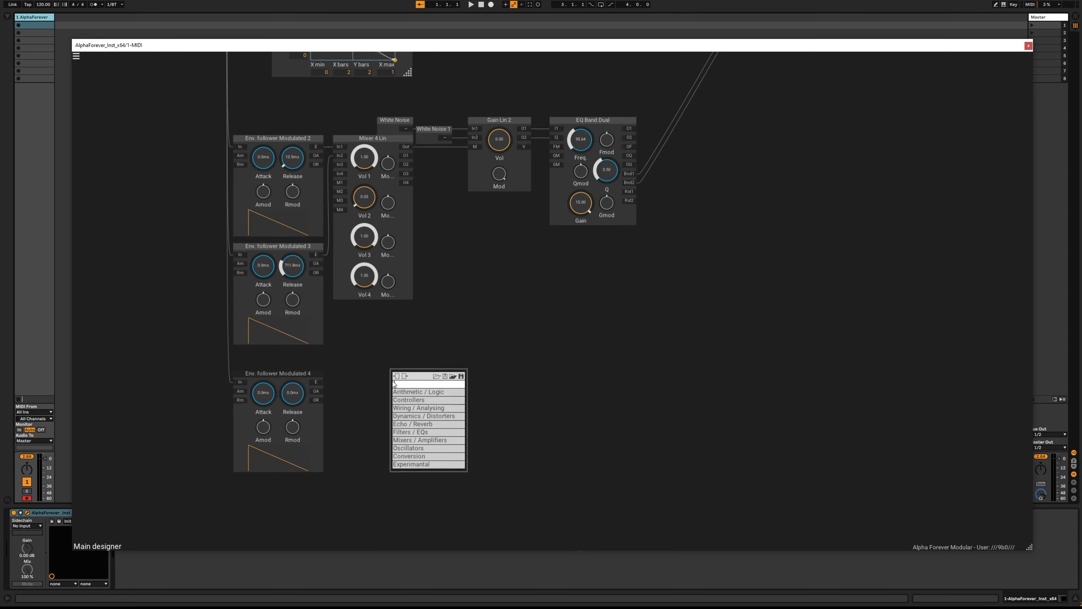
text(fil)
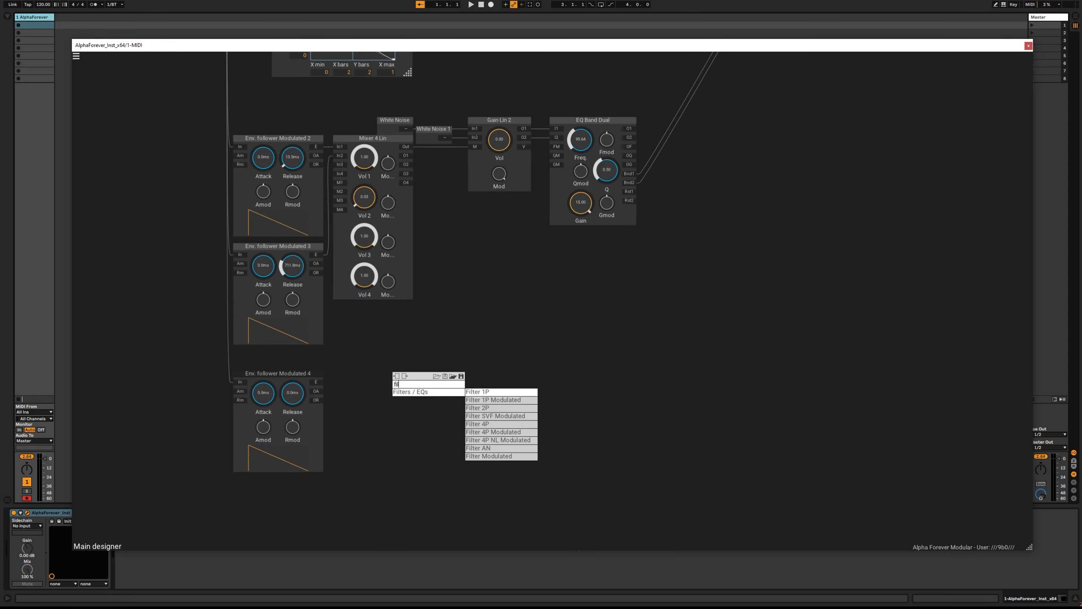
click(511, 415)
Wire the E output of Env. follower Modulated 4 to the SVF filter's In and set the envelope's release to 12.3 ms.
scroll(360, 366, up, 2)
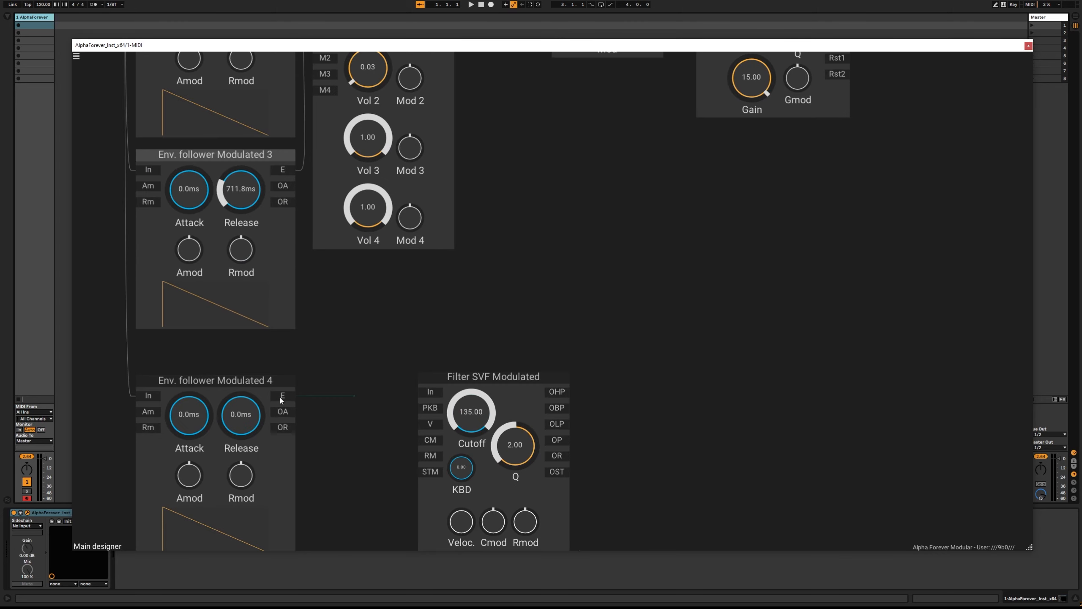
drag(237, 419, 268, 404)
scroll(319, 386, up, 3)
drag(313, 301, 403, 272)
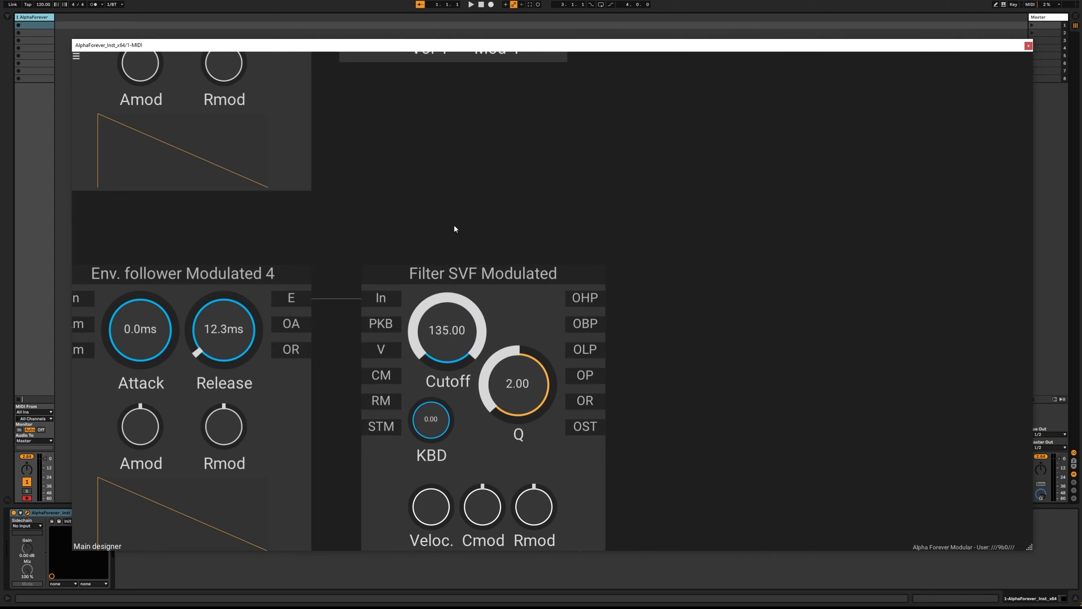
Add a Stereo Track module beyond the SVF filter.
scroll(454, 225, down, 4)
scroll(430, 294, down, 6)
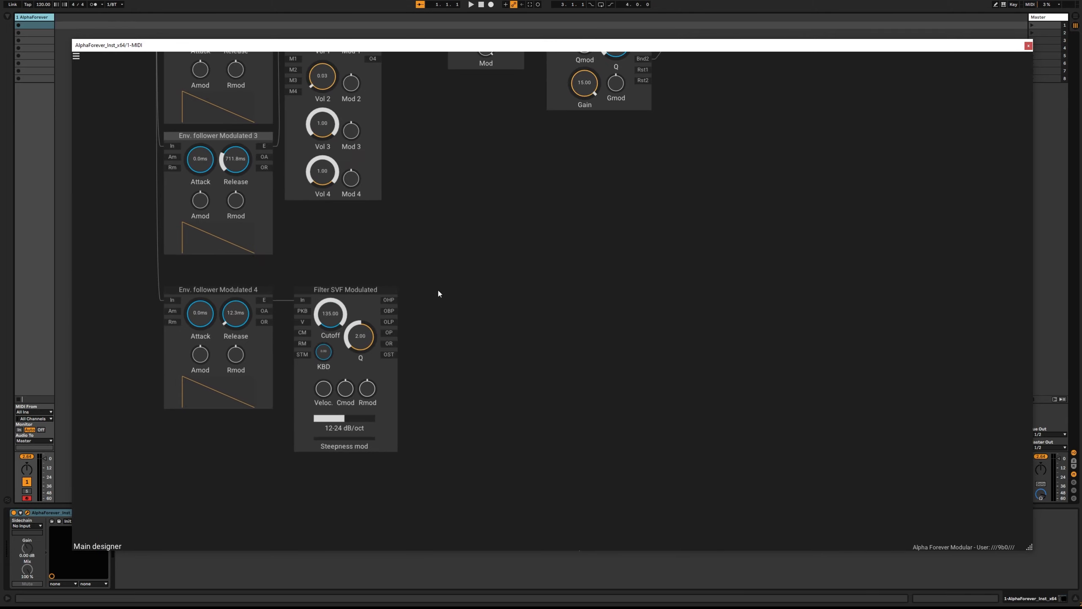
scroll(467, 287, down, 1)
drag(481, 295, 339, 390)
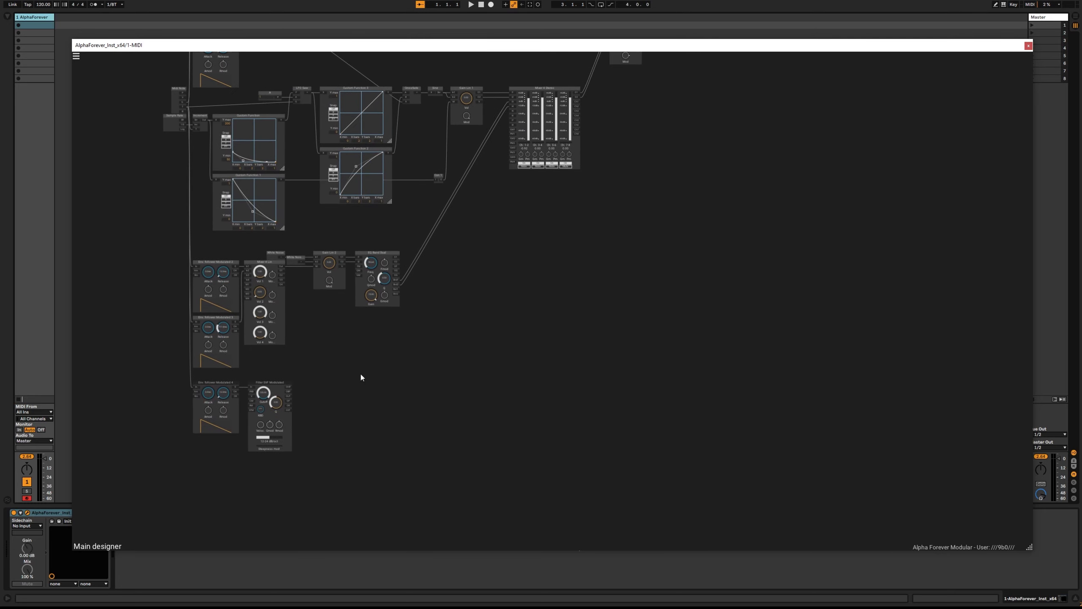
right_click(372, 361)
text(ste)
mouse_move(421, 378)
click(460, 379)
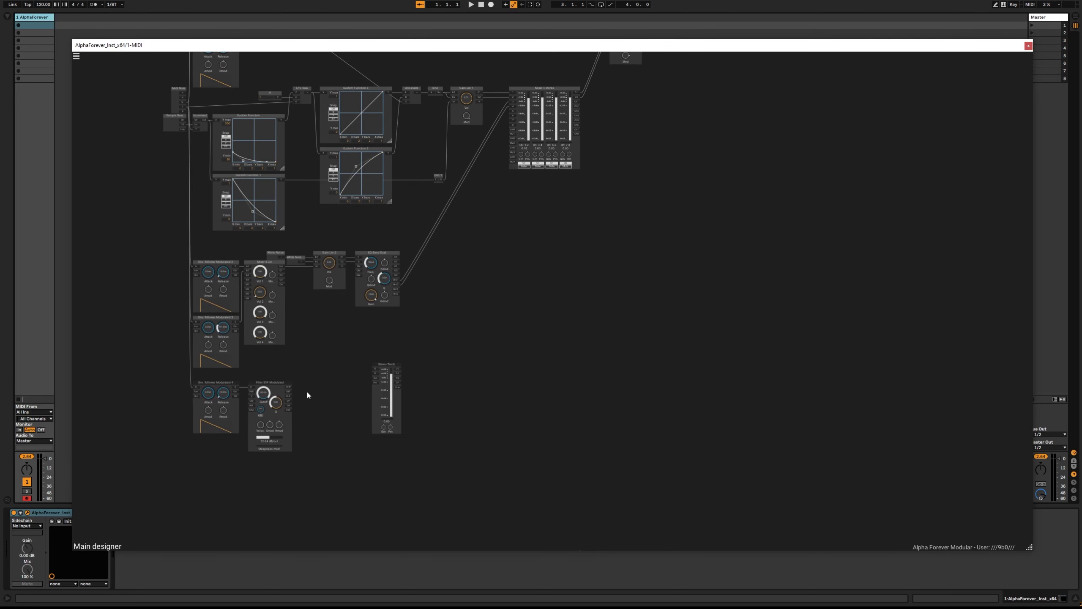
Connect the SVF filter's OBP output to both the I1 and I2 inputs of Stereo Track.
scroll(306, 389, up, 6)
drag(269, 395, 465, 340)
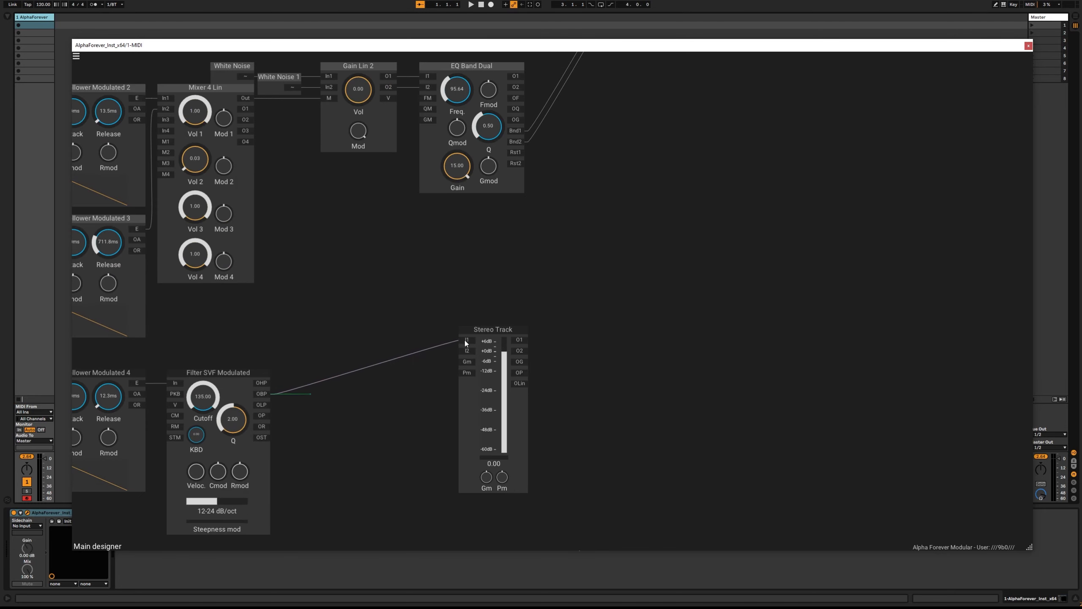
drag(266, 393, 467, 352)
Connect Stereo Track's O1 and O2 outputs to inputs I5 and I6 of Mixer 4 Stereo.
scroll(596, 305, down, 5)
drag(626, 268, 447, 398)
scroll(447, 400, down, 1)
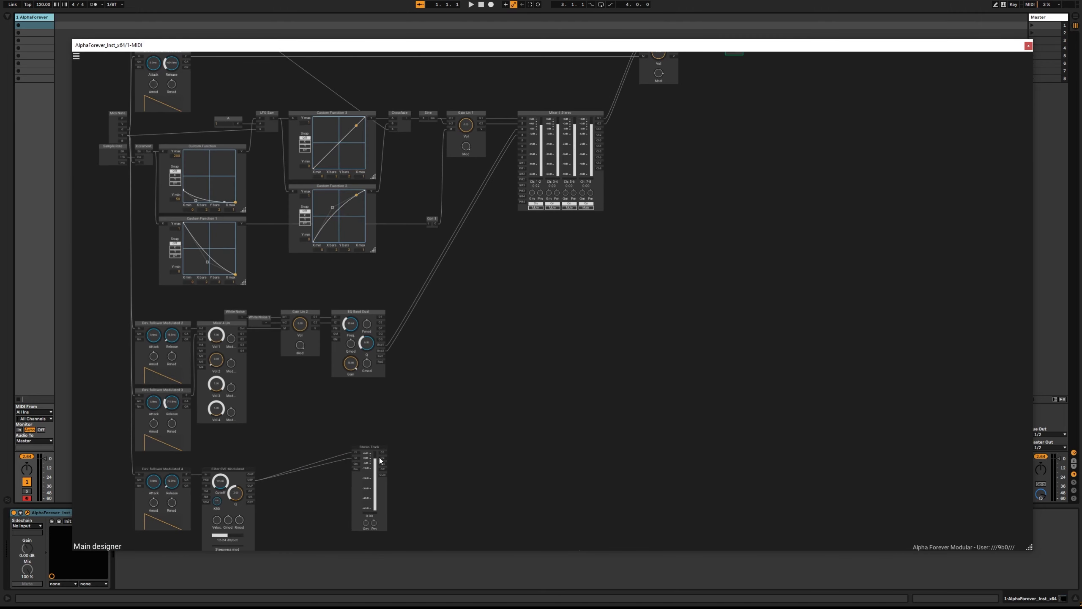
drag(382, 453, 520, 142)
drag(431, 450, 482, 397)
drag(411, 394, 412, 422)
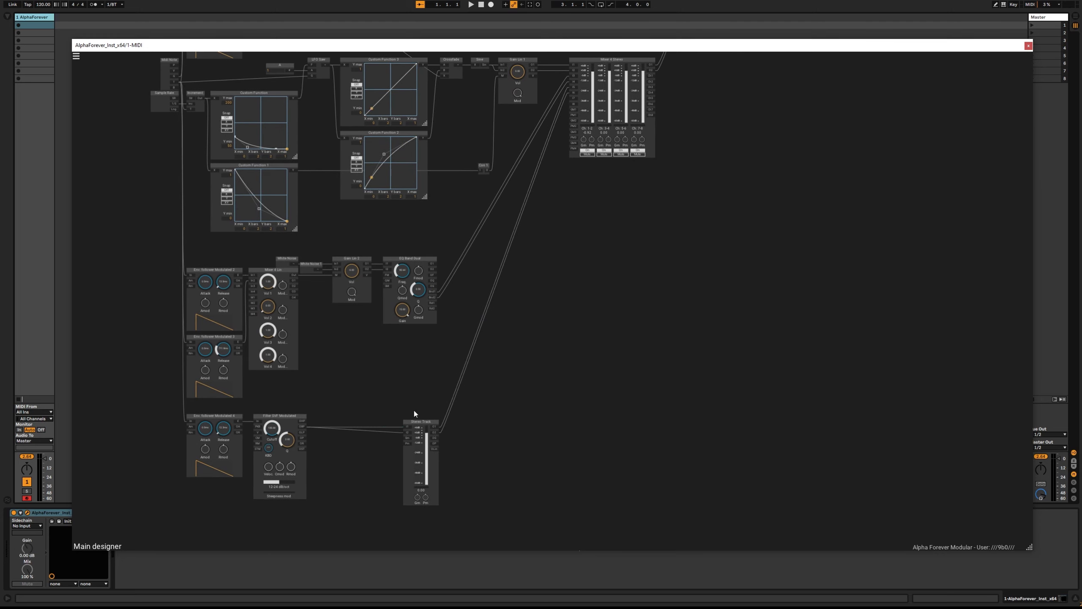
Mute channels 1-2 and 3-4 in Mixer 4 Stereo to isolate the filtered click layer.
scroll(378, 412, up, 2)
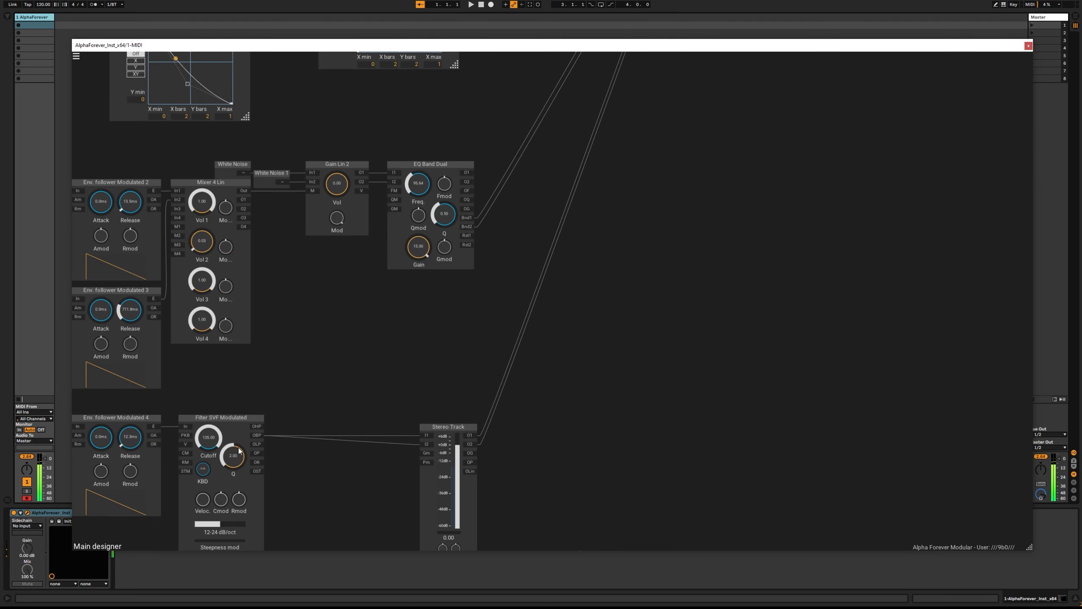
drag(231, 482, 233, 499)
drag(570, 339, 323, 584)
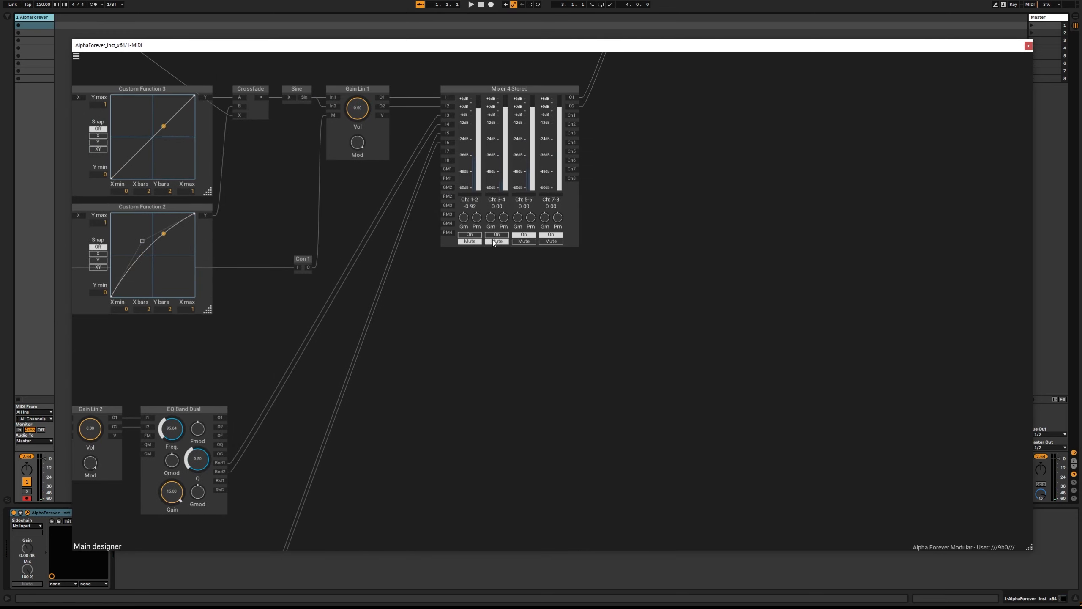
Lower the SVF filter's cutoff to about 40 and reduce its Q to below 1.
drag(326, 498, 452, 344)
drag(339, 383, 436, 320)
mouse_move(335, 301)
mouse_down()
mouse_move(325, 354)
mouse_move(339, 313)
mouse_move(320, 303)
mouse_move(334, 293)
mouse_up()
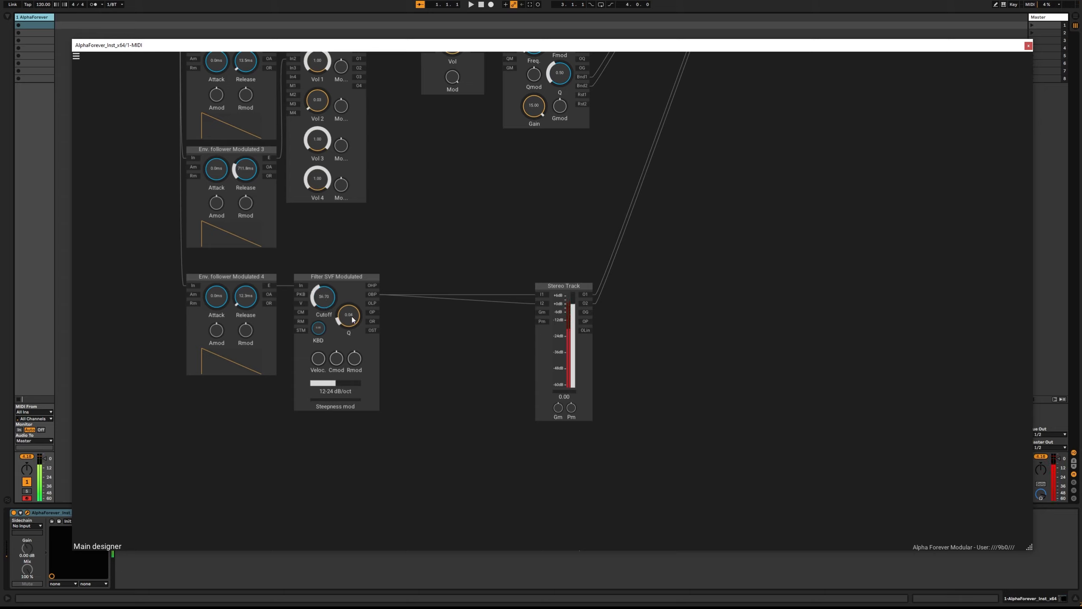
drag(324, 303, 325, 308)
drag(229, 402, 365, 396)
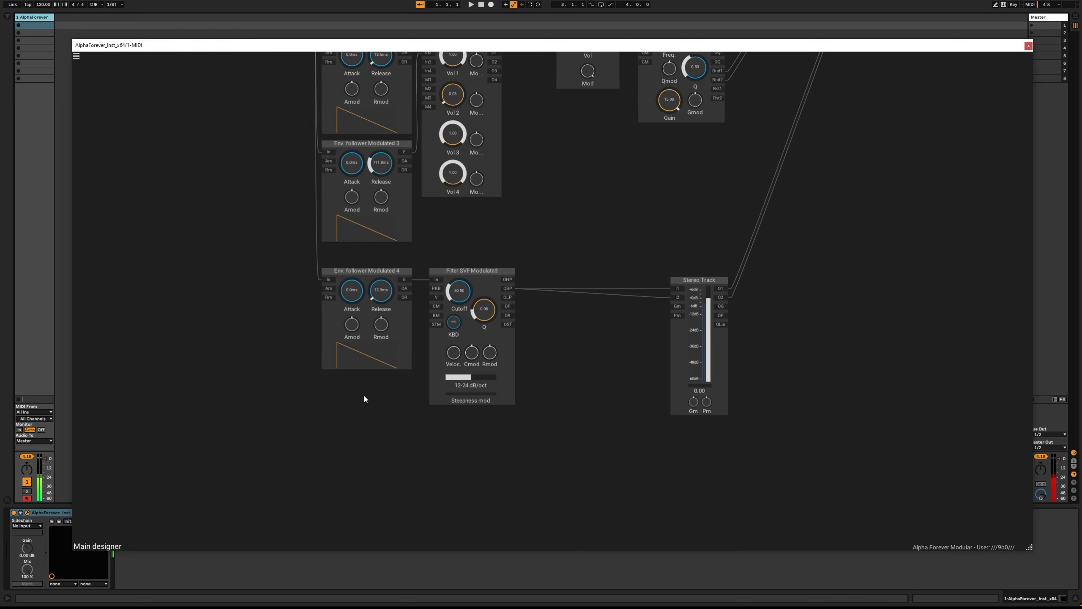